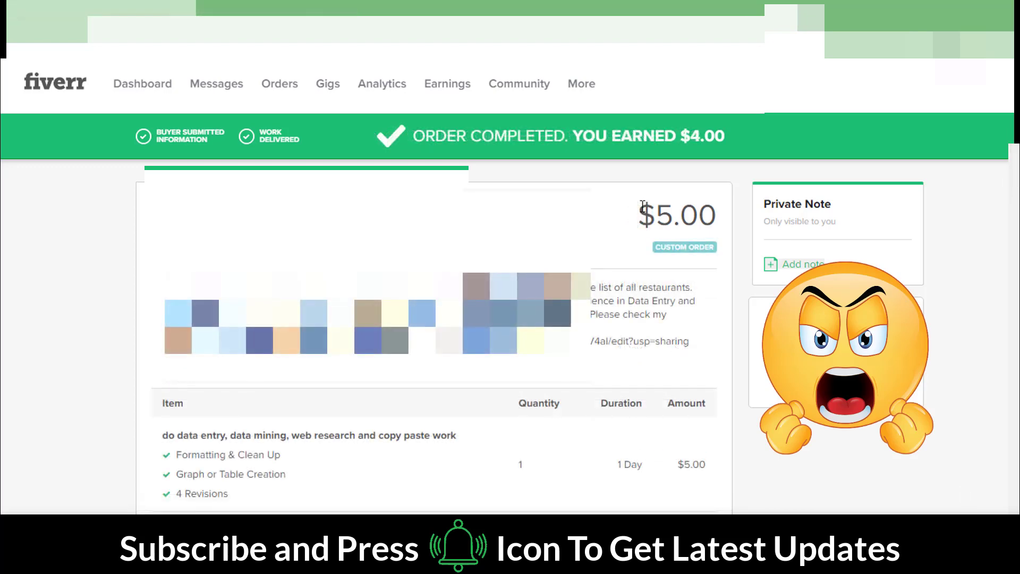
- Highlight the order's $5.00 price, $12.00 earnings and $15.00 total
{"action": "left_click_drag", "start_coordinate": [643, 209], "coordinate": [701, 212]}
{"action": "left_click", "coordinate": [720, 213]}
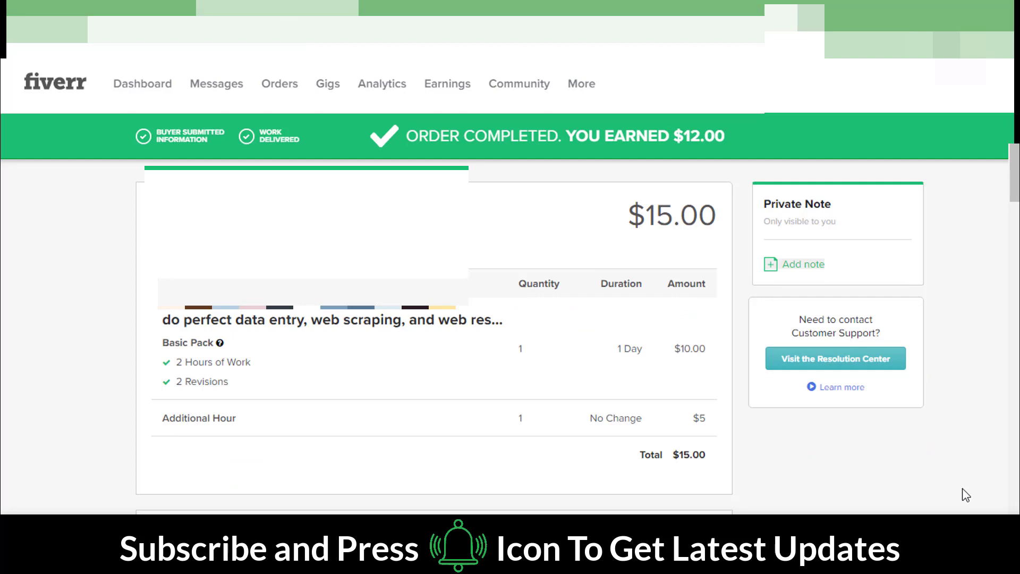
{"action": "left_click_drag", "start_coordinate": [569, 137], "coordinate": [725, 137]}
{"action": "left_click", "coordinate": [582, 229]}
{"action": "left_click_drag", "start_coordinate": [631, 217], "coordinate": [717, 215]}
{"action": "left_click", "coordinate": [682, 257]}
{"action": "left_click_drag", "start_coordinate": [166, 316], "coordinate": [468, 316]}
{"action": "left_click", "coordinate": [98, 329]}
{"action": "scroll", "coordinate": [98, 329], "scroll_direction": "down", "scroll_amount": 3}
{"action": "scroll", "coordinate": [95, 328], "scroll_direction": "down", "scroll_amount": 2}
- Expand the buyer's requirements and highlight the Phoenix, Arizona restaurant-leads request
{"action": "left_click", "coordinate": [536, 260]}
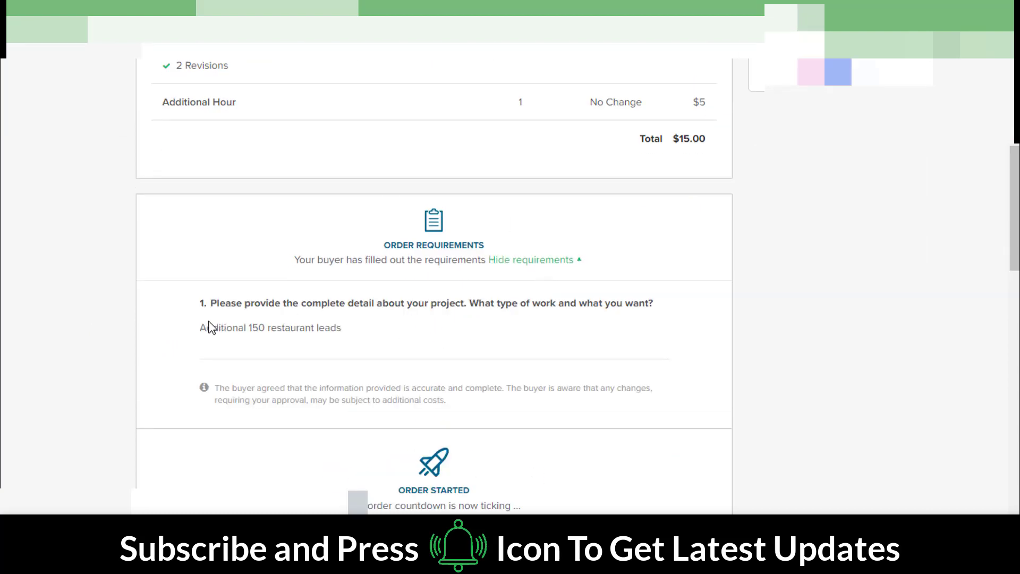
{"action": "mouse_move", "coordinate": [202, 332]}
{"action": "left_mouse_down"}
{"action": "mouse_move", "coordinate": [351, 323]}
{"action": "mouse_move", "coordinate": [196, 327]}
{"action": "left_mouse_up"}
{"action": "left_click", "coordinate": [355, 327]}
{"action": "left_click", "coordinate": [364, 329]}
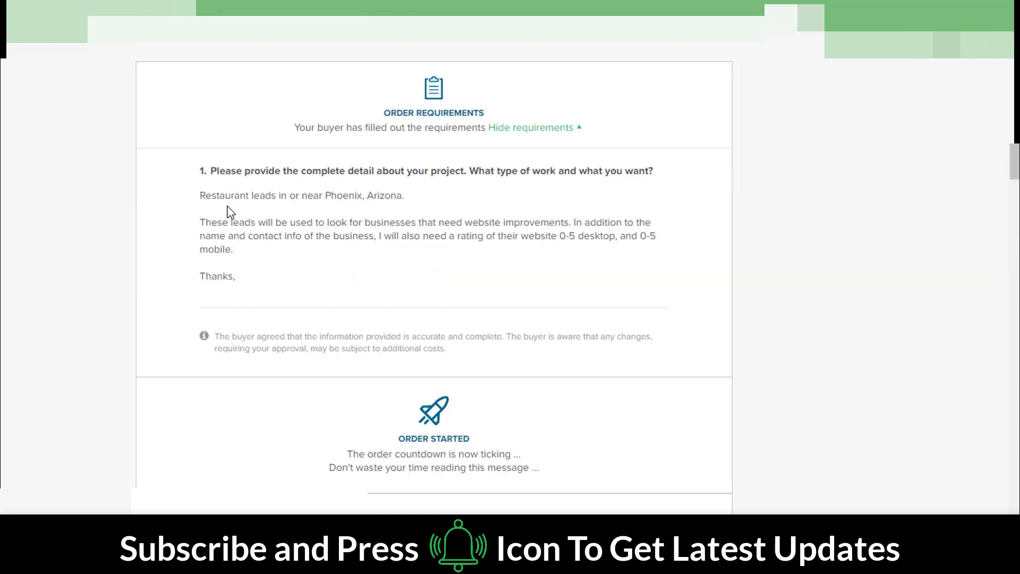
{"action": "left_click_drag", "start_coordinate": [200, 197], "coordinate": [407, 197]}
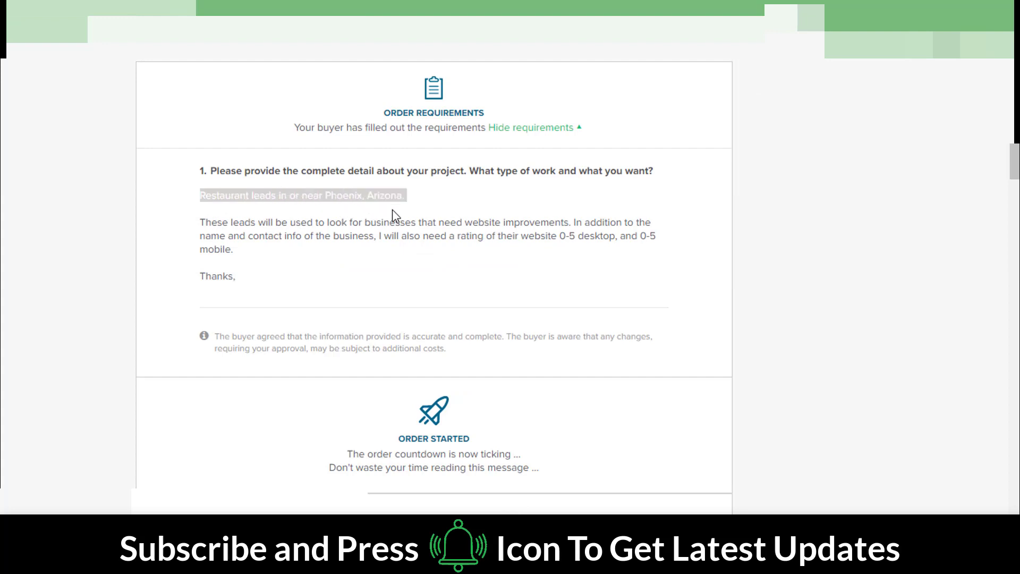
{"action": "left_click", "coordinate": [325, 195]}
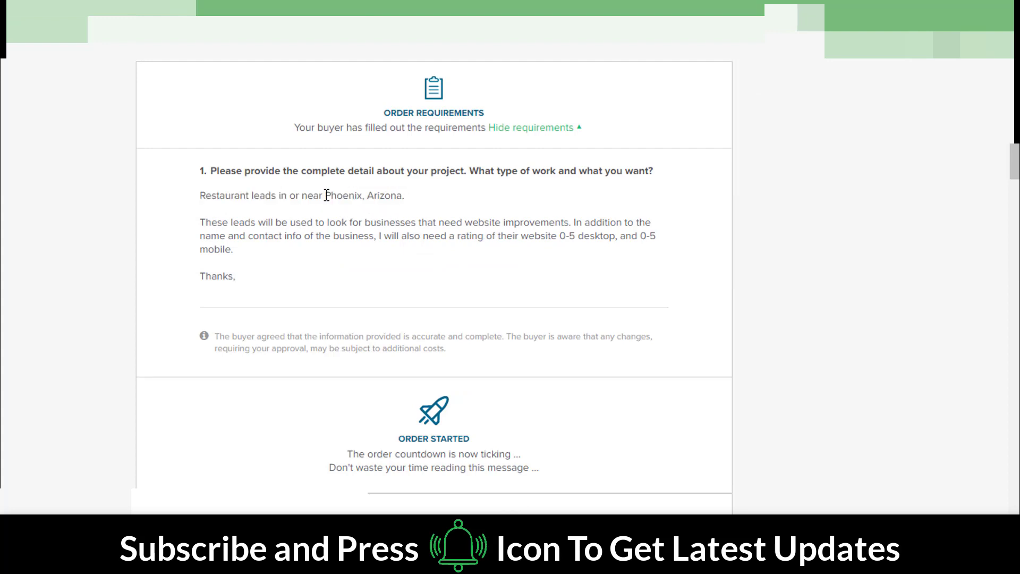
{"action": "left_click_drag", "start_coordinate": [325, 195], "coordinate": [405, 195]}
{"action": "left_click", "coordinate": [420, 198]}
{"action": "scroll", "coordinate": [420, 197], "scroll_direction": "up", "scroll_amount": 5}
{"action": "scroll", "coordinate": [420, 198], "scroll_direction": "up", "scroll_amount": 5}
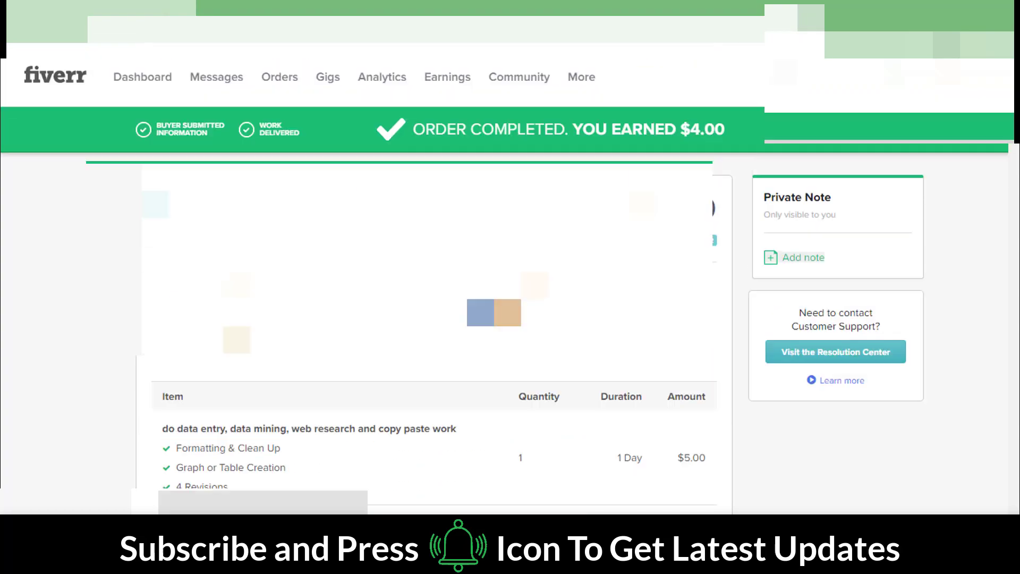
- In a new tab, go to yelp.com and search Restaurants near Phoenix, AZ
{"action": "key", "text": "ctrl+t"}
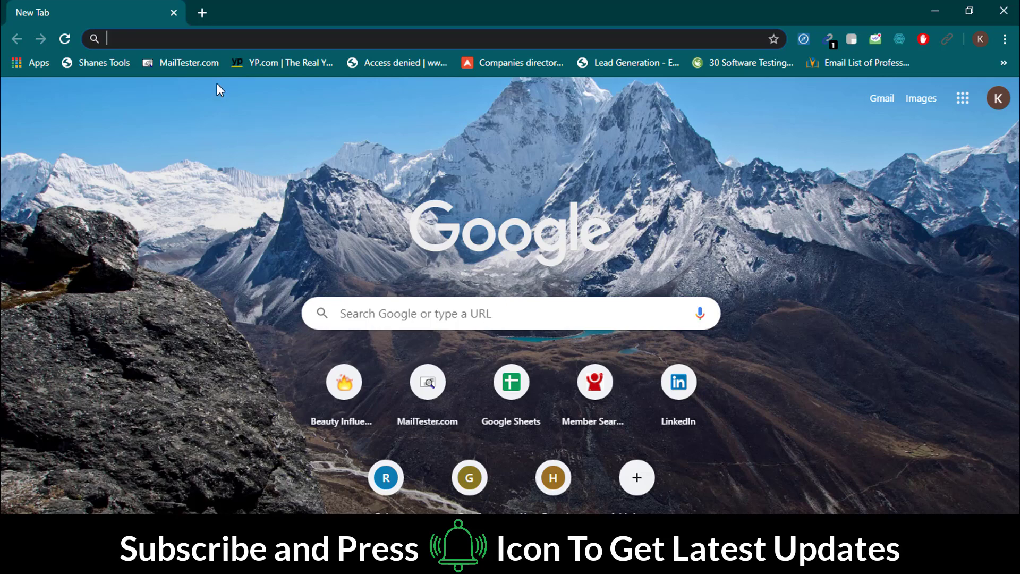
{"action": "type", "text": "yelp"}
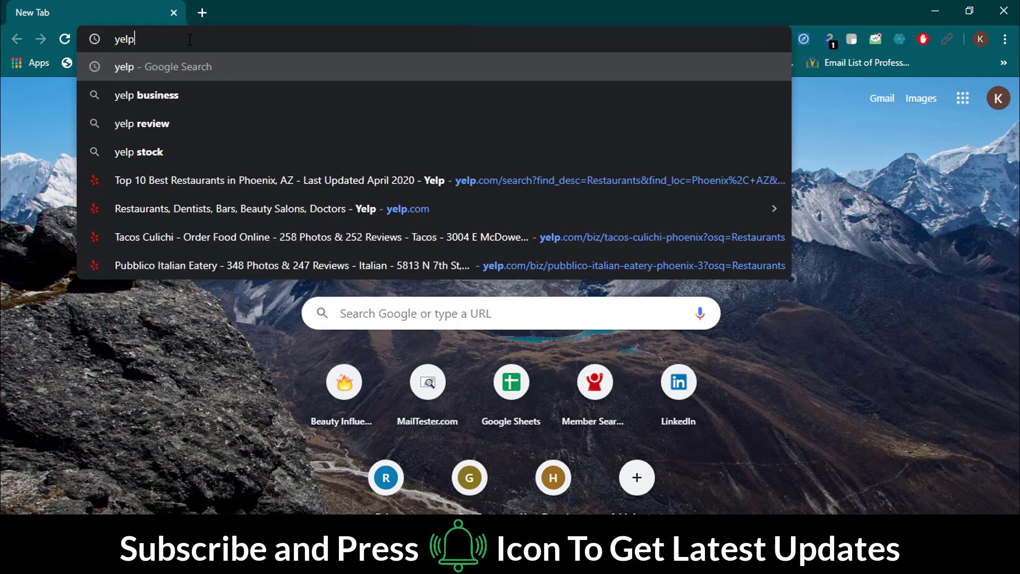
{"action": "type", "text": ".com"}
{"action": "key", "text": "Return"}
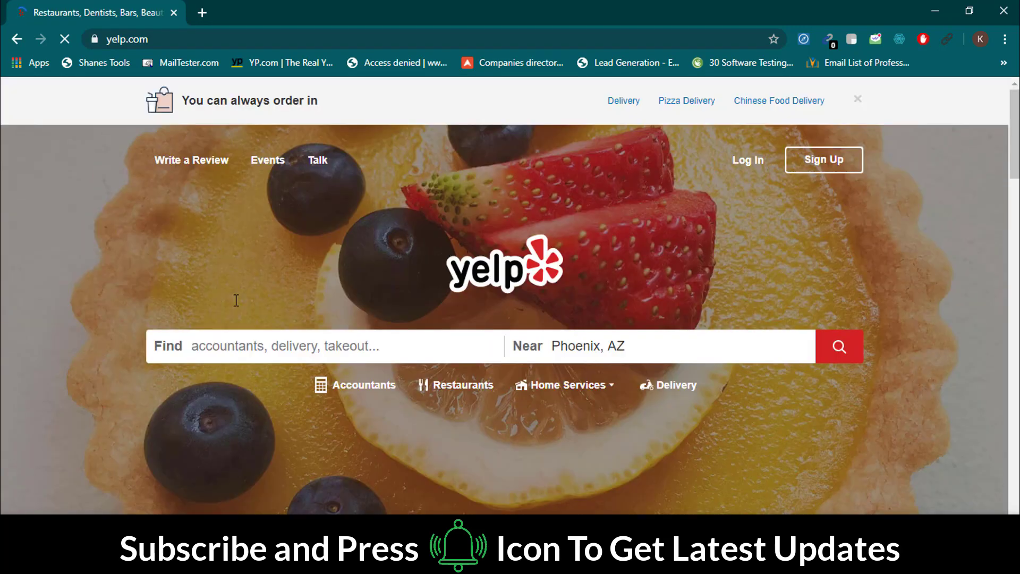
{"action": "left_click", "coordinate": [225, 346]}
{"action": "left_click", "coordinate": [212, 381]}
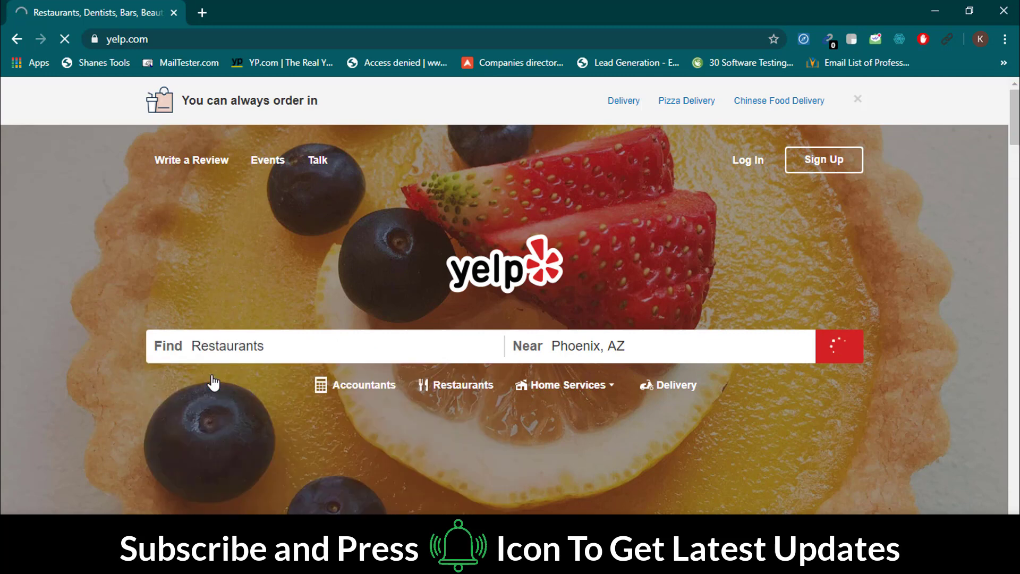
{"action": "left_click", "coordinate": [586, 345]}
{"action": "left_click", "coordinate": [667, 322]}
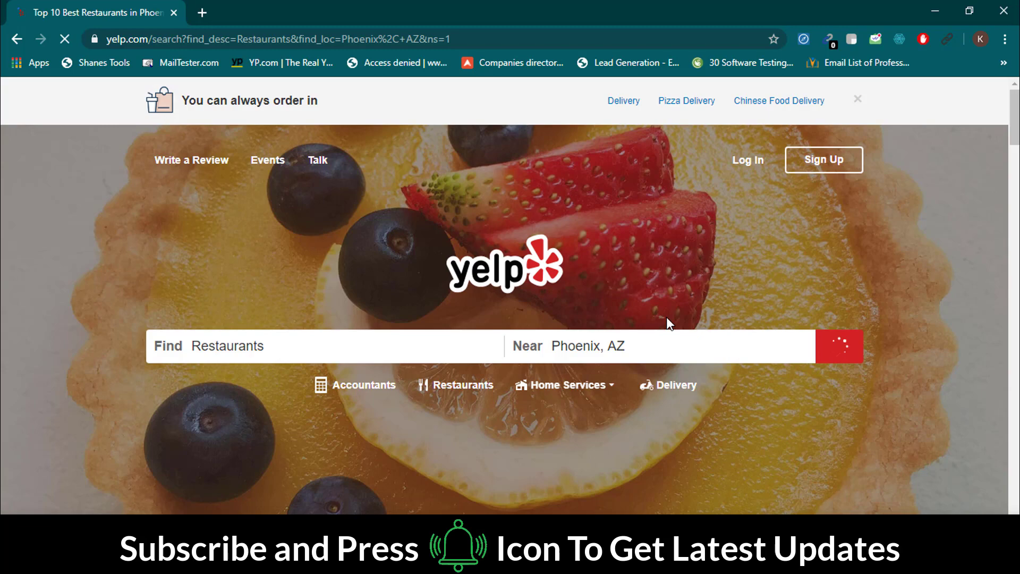
{"action": "scroll", "coordinate": [582, 338], "scroll_direction": "down", "scroll_amount": 5}
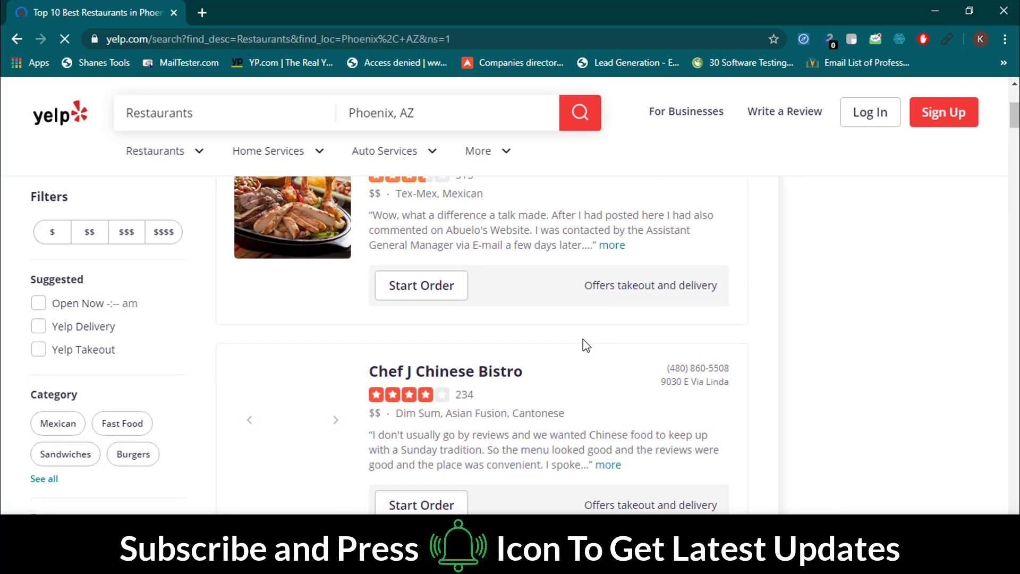
{"action": "scroll", "coordinate": [583, 339], "scroll_direction": "down", "scroll_amount": 5}
{"action": "scroll", "coordinate": [580, 404], "scroll_direction": "down", "scroll_amount": 1}
{"action": "scroll", "coordinate": [581, 403], "scroll_direction": "down", "scroll_amount": 4}
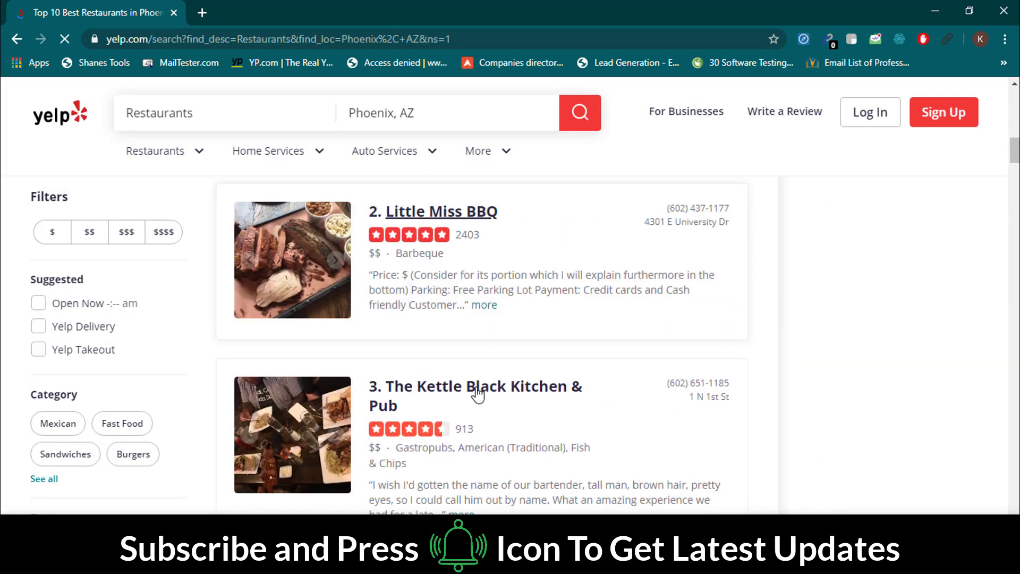
{"action": "scroll", "coordinate": [478, 395], "scroll_direction": "down", "scroll_amount": 4}
{"action": "scroll", "coordinate": [557, 434], "scroll_direction": "down", "scroll_amount": 1}
{"action": "scroll", "coordinate": [562, 438], "scroll_direction": "down", "scroll_amount": 3}
{"action": "scroll", "coordinate": [562, 438], "scroll_direction": "down", "scroll_amount": 8}
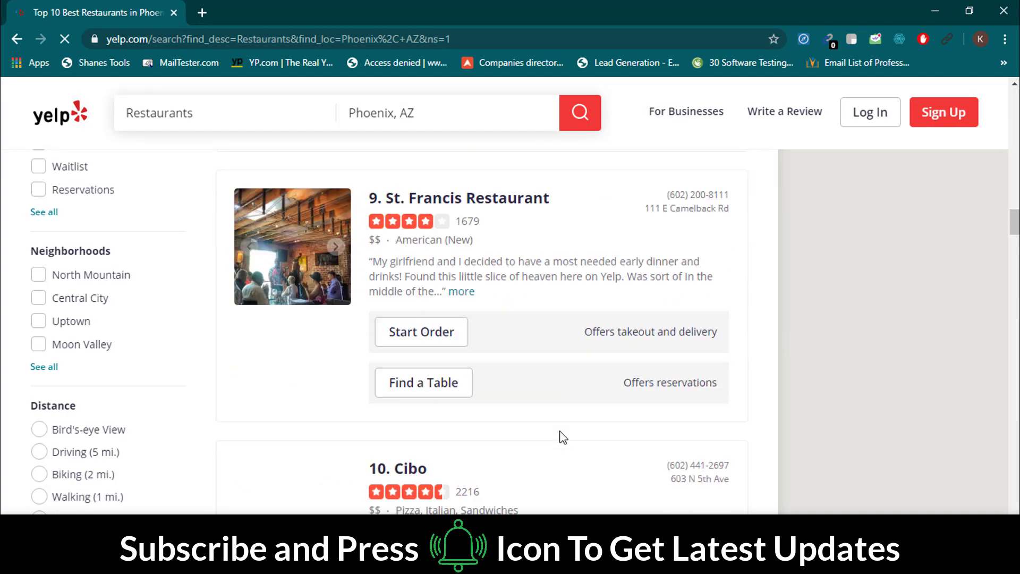
{"action": "scroll", "coordinate": [559, 434], "scroll_direction": "down", "scroll_amount": 6}
{"action": "scroll", "coordinate": [559, 434], "scroll_direction": "down", "scroll_amount": 7}
{"action": "scroll", "coordinate": [559, 430], "scroll_direction": "down", "scroll_amount": 5}
{"action": "scroll", "coordinate": [560, 430], "scroll_direction": "down", "scroll_amount": 6}
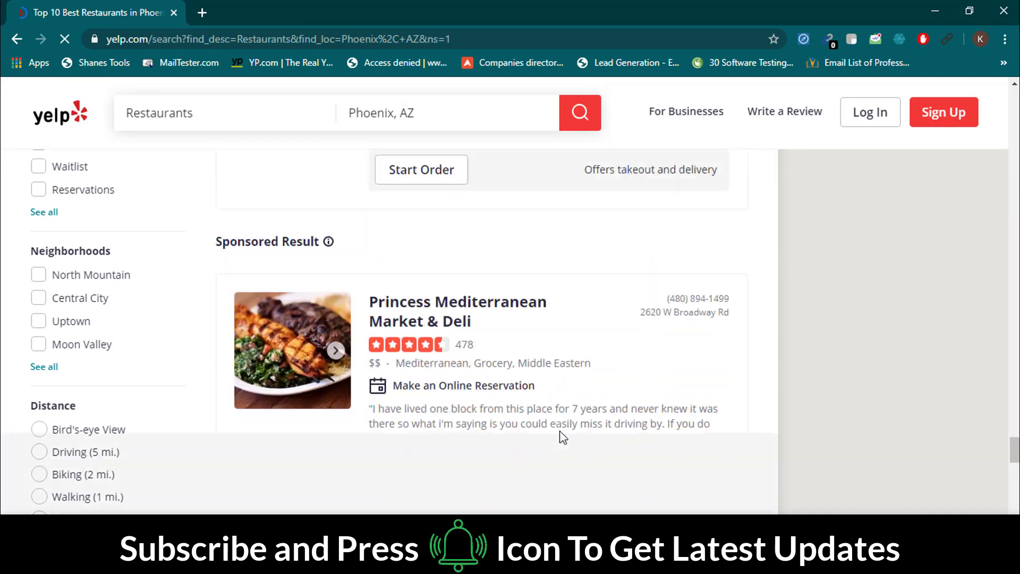
{"action": "scroll", "coordinate": [559, 431], "scroll_direction": "down", "scroll_amount": 5}
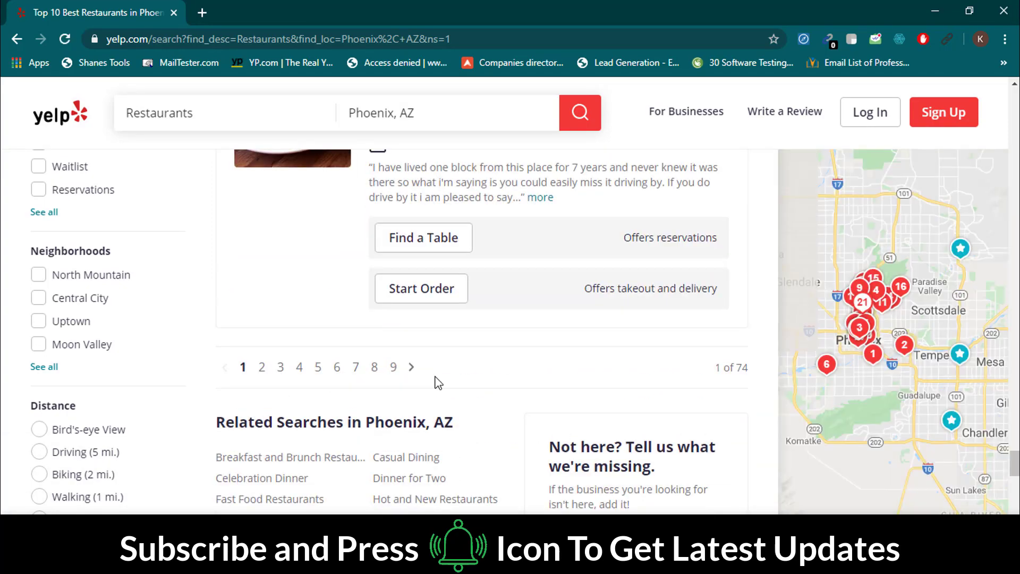
{"action": "scroll", "coordinate": [116, 239], "scroll_direction": "up", "scroll_amount": 3}
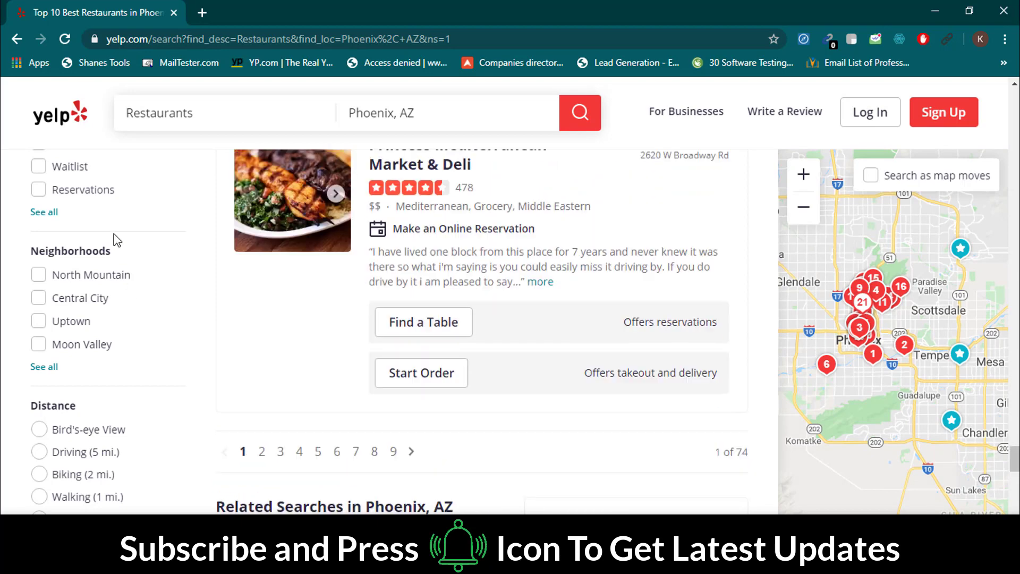
{"action": "scroll", "coordinate": [115, 239], "scroll_direction": "up", "scroll_amount": 2}
{"action": "scroll", "coordinate": [80, 231], "scroll_direction": "up", "scroll_amount": 2}
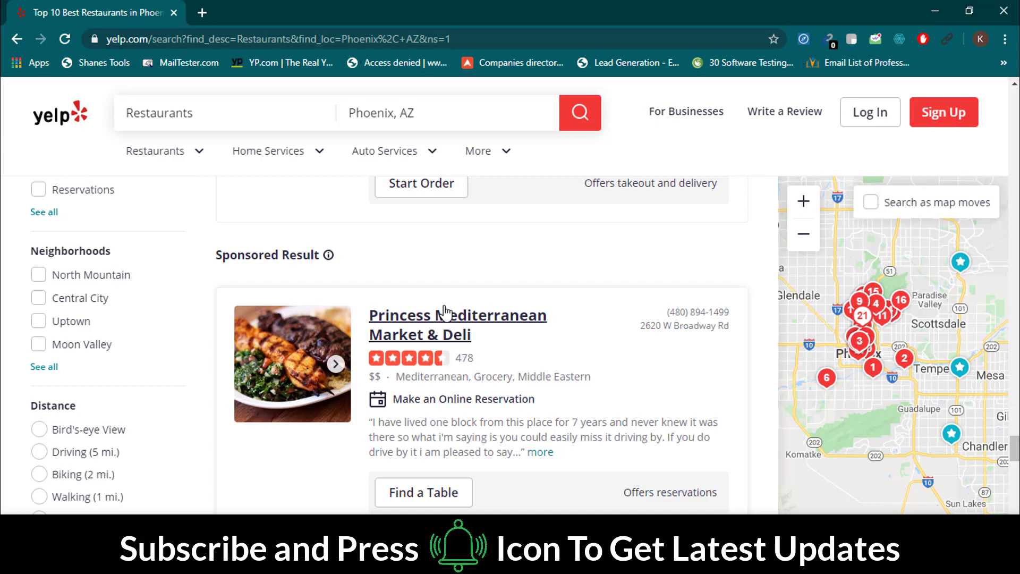
{"action": "scroll", "coordinate": [423, 331], "scroll_direction": "up", "scroll_amount": 5}
{"action": "scroll", "coordinate": [430, 318], "scroll_direction": "up", "scroll_amount": 5}
{"action": "scroll", "coordinate": [446, 309], "scroll_direction": "up", "scroll_amount": 5}
{"action": "scroll", "coordinate": [446, 310], "scroll_direction": "up", "scroll_amount": 5}
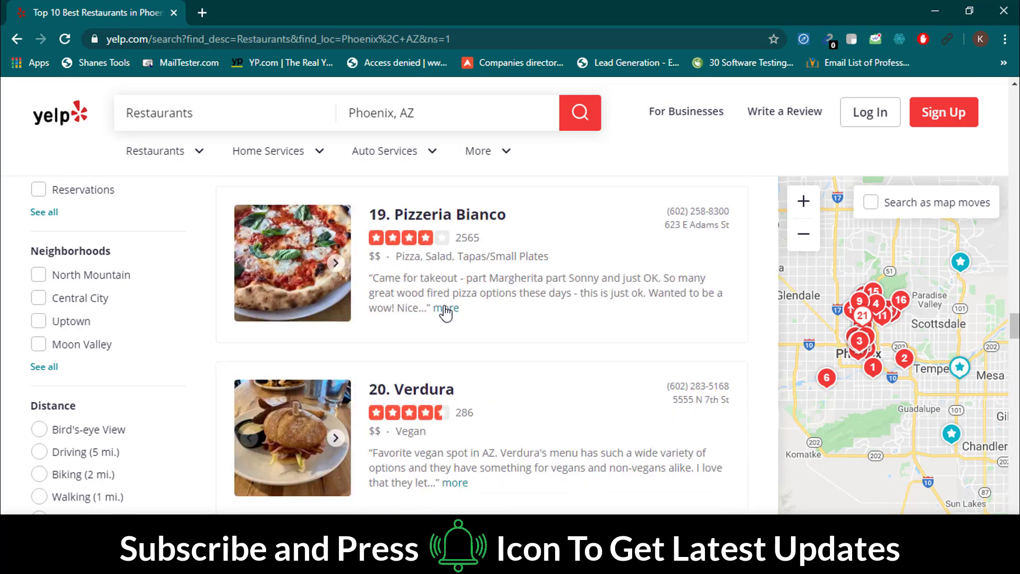
{"action": "scroll", "coordinate": [446, 310], "scroll_direction": "up", "scroll_amount": 5}
{"action": "scroll", "coordinate": [446, 310], "scroll_direction": "up", "scroll_amount": 6}
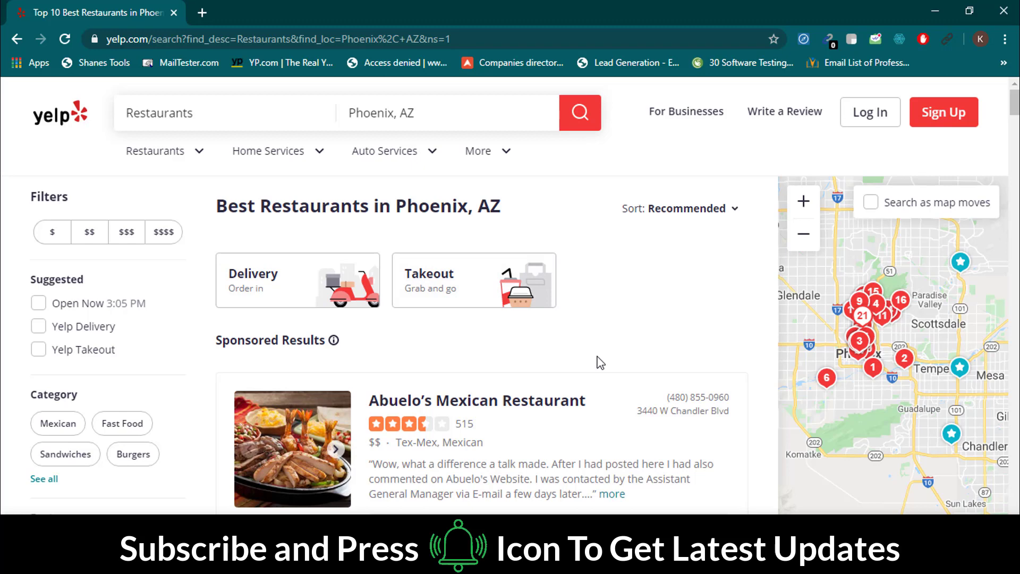
- Search 'web scraper chrome', open the Web Scraper store page and confirm it's installed
{"action": "left_click", "coordinate": [202, 12]}
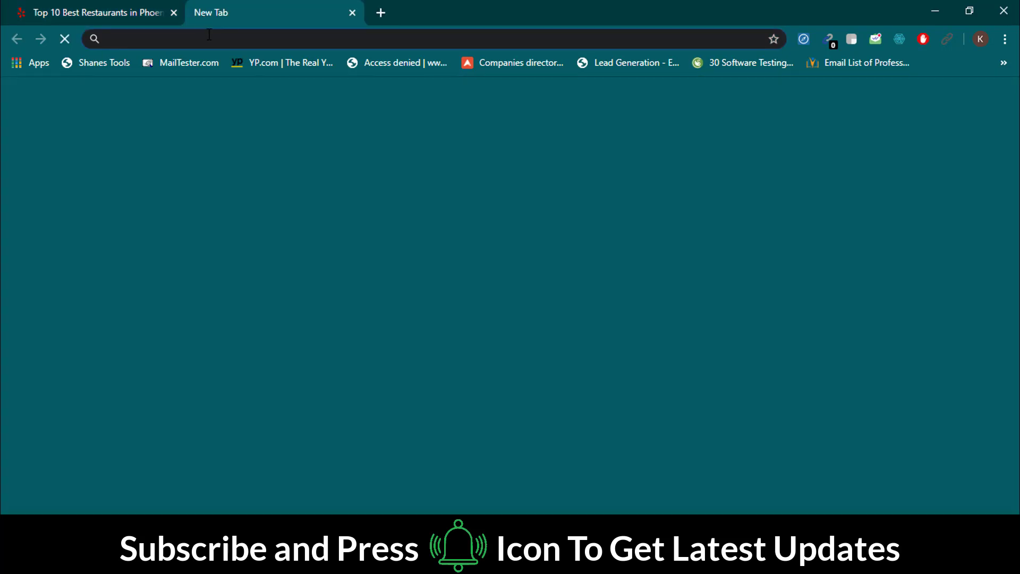
{"action": "type", "text": "web scr"}
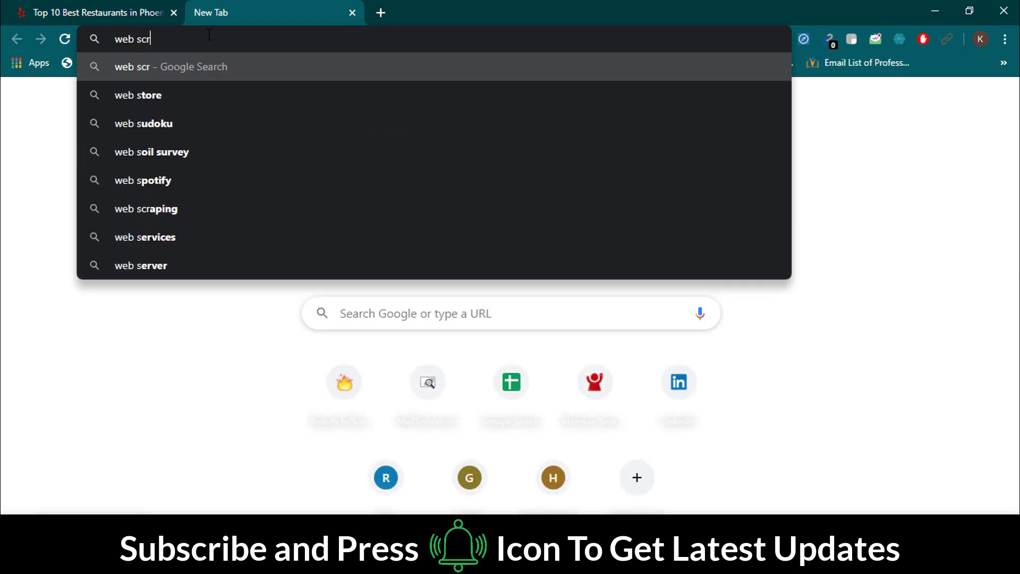
{"action": "type", "text": "ape"}
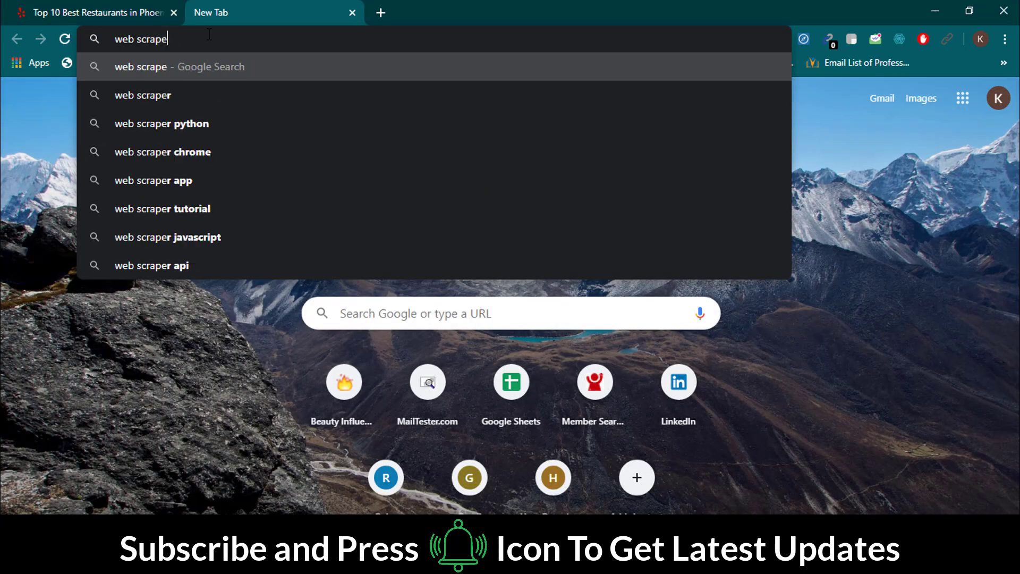
{"action": "type", "text": "r chro"}
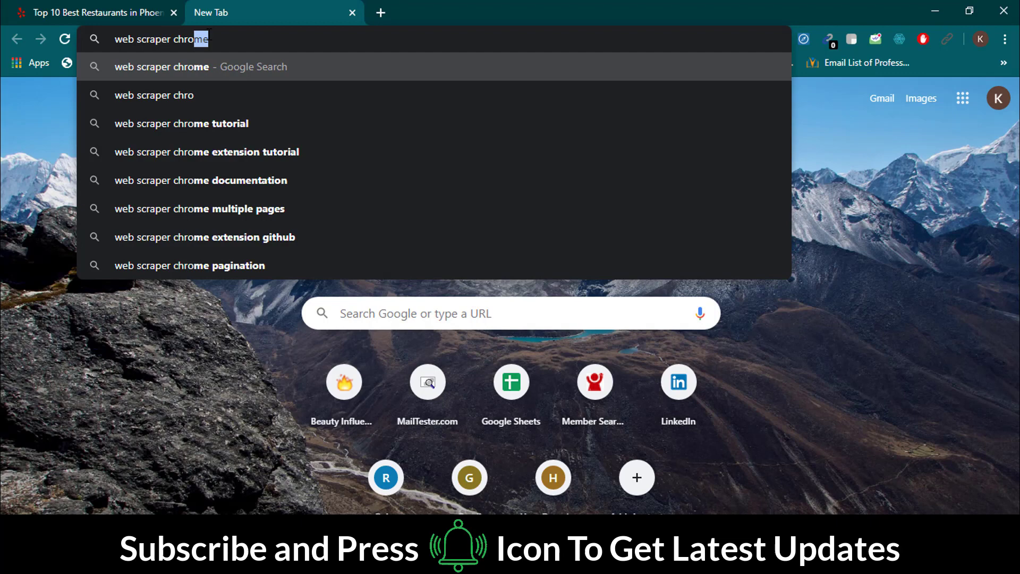
{"action": "key", "text": "Return"}
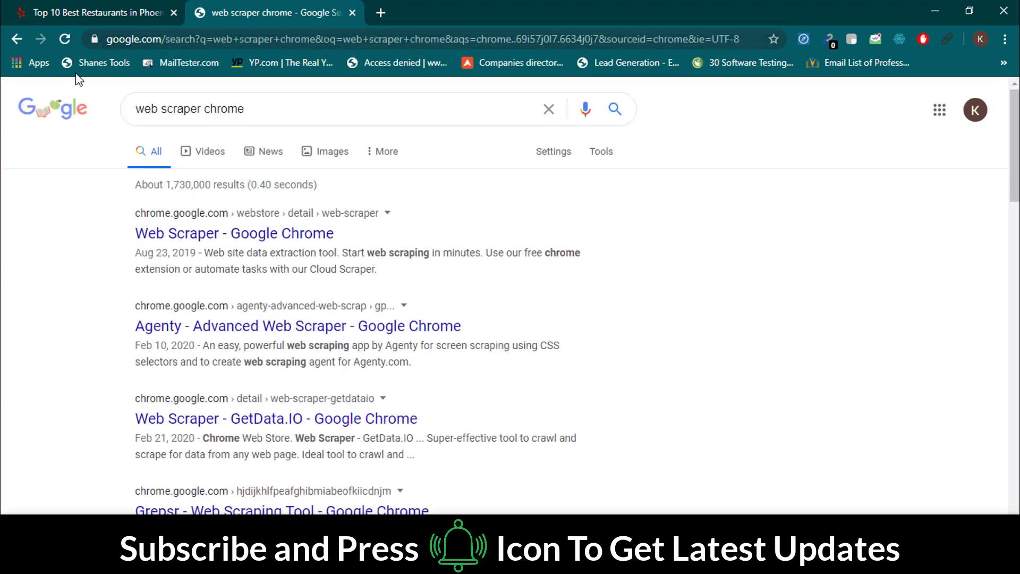
{"action": "left_click", "coordinate": [181, 239]}
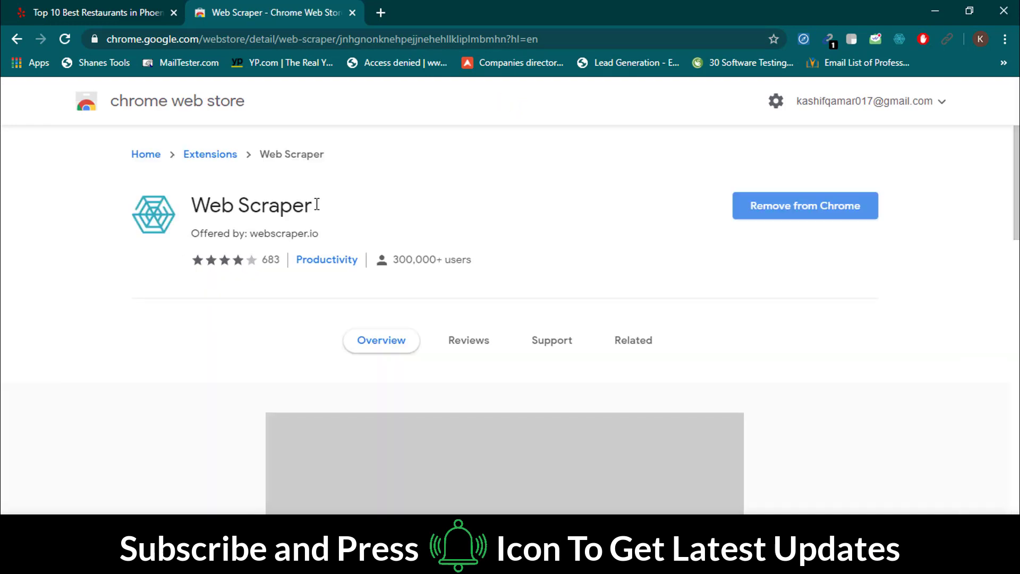
{"action": "triple_click", "coordinate": [316, 205]}
{"action": "left_click", "coordinate": [899, 40]}
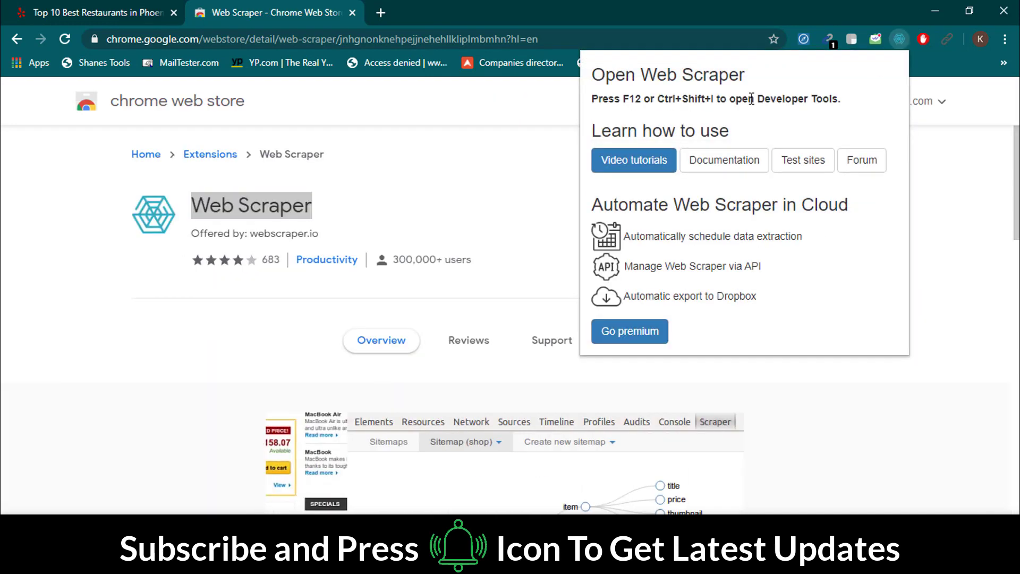
{"action": "left_click", "coordinate": [538, 166]}
- Close the Web Scraper store tab and right-click the Yelp results for Inspect
{"action": "left_click", "coordinate": [109, 11]}
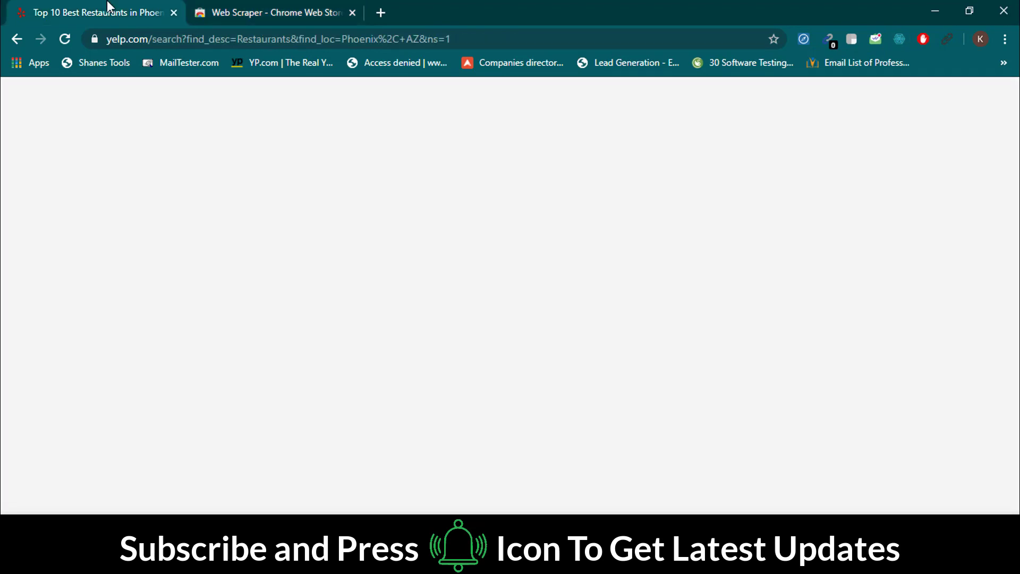
{"action": "left_click", "coordinate": [352, 12]}
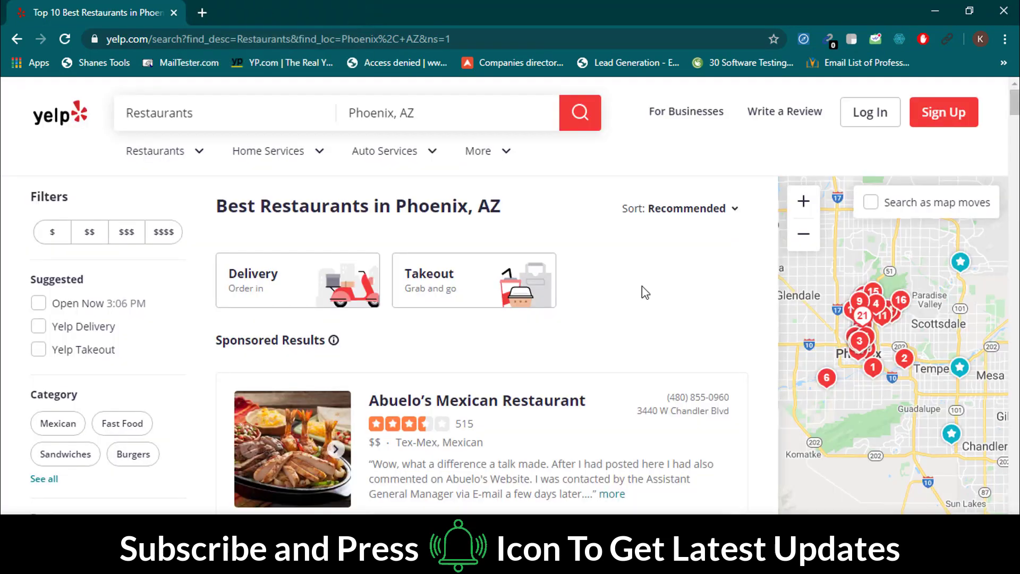
{"action": "right_click", "coordinate": [213, 436]}
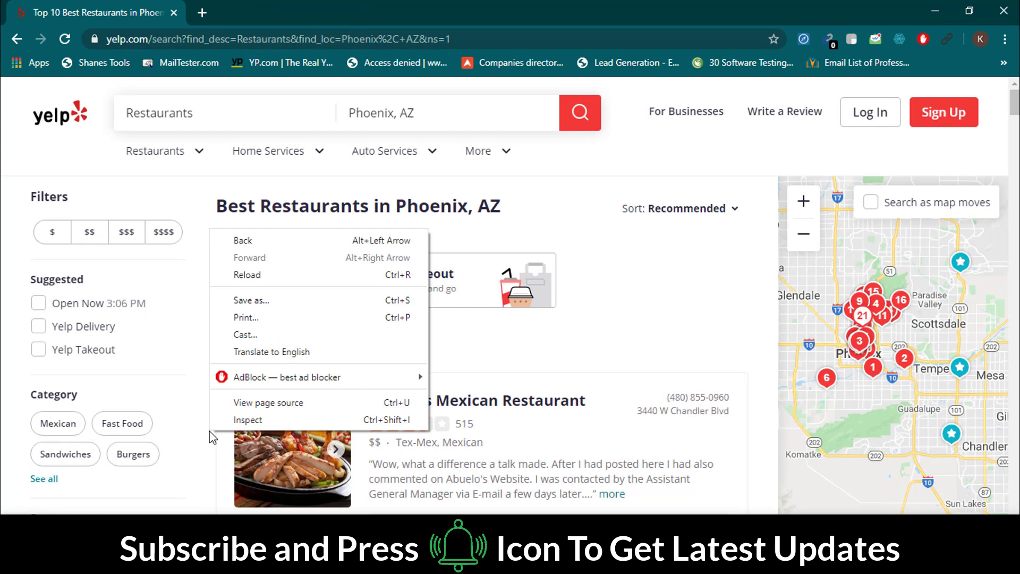
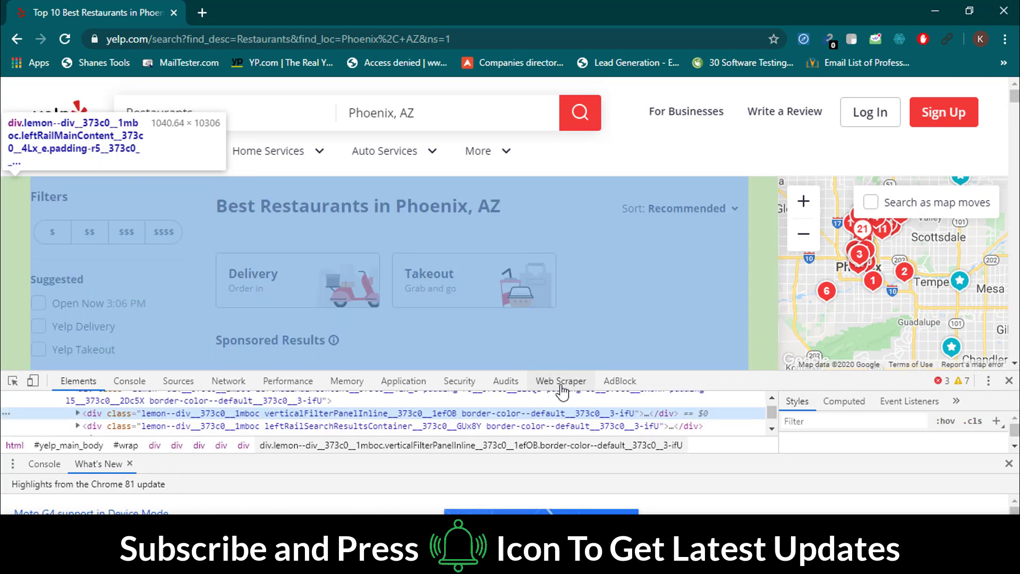
- Delete the old phonixresturants sitemap from the Web Scraper sitemap list
{"action": "left_click", "coordinate": [560, 380]}
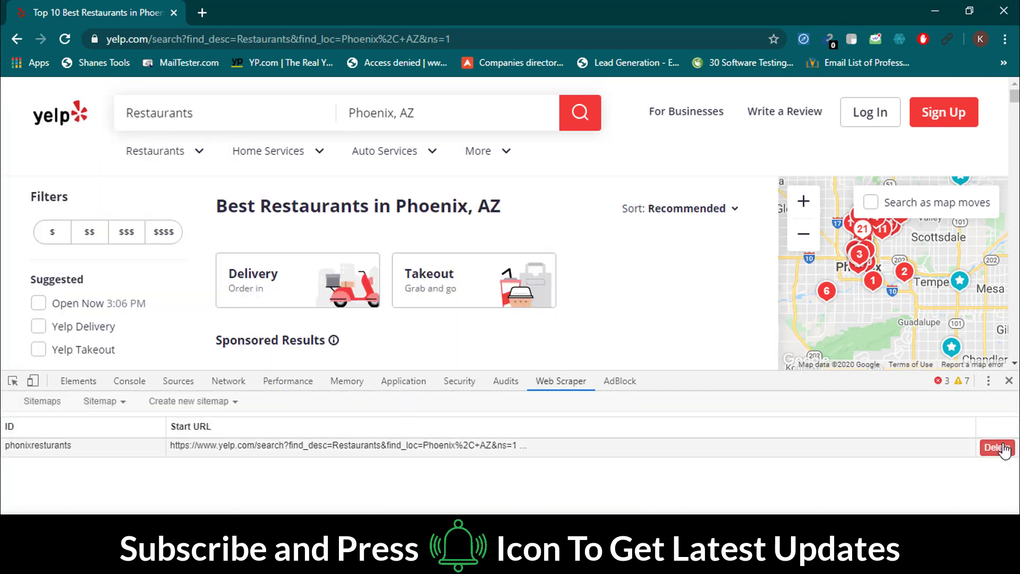
{"action": "left_click", "coordinate": [996, 446]}
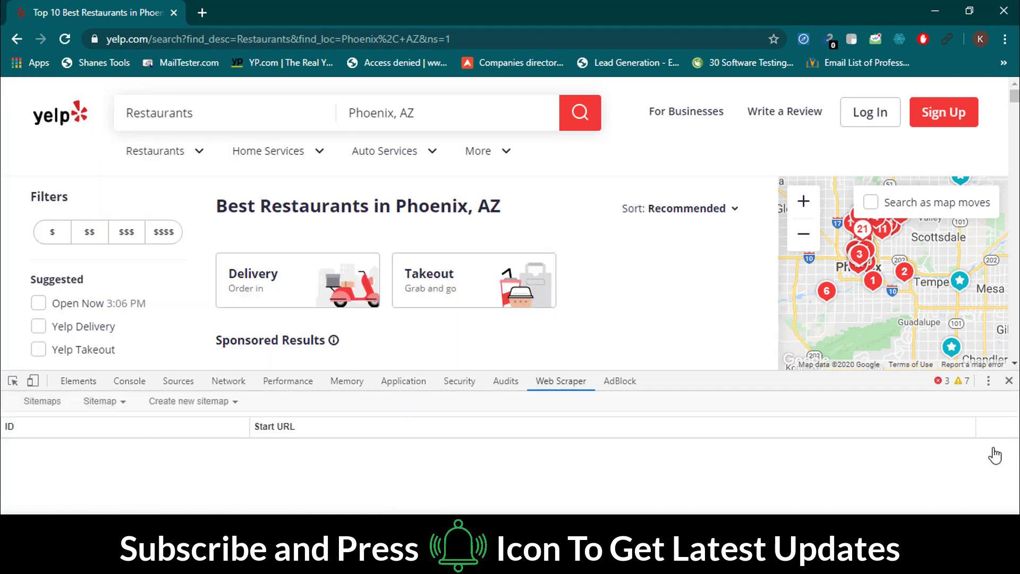
- Create sitemap 'phoenixaz' with the copied Yelp Phoenix search URL as its start URL
{"action": "left_click", "coordinate": [186, 401]}
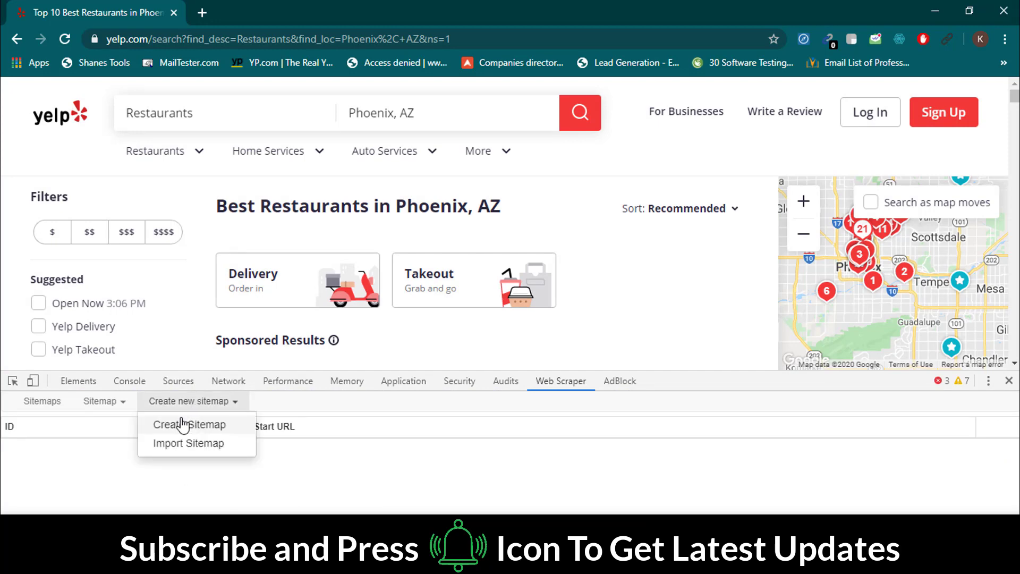
{"action": "left_click", "coordinate": [190, 422]}
{"action": "left_click", "coordinate": [162, 429]}
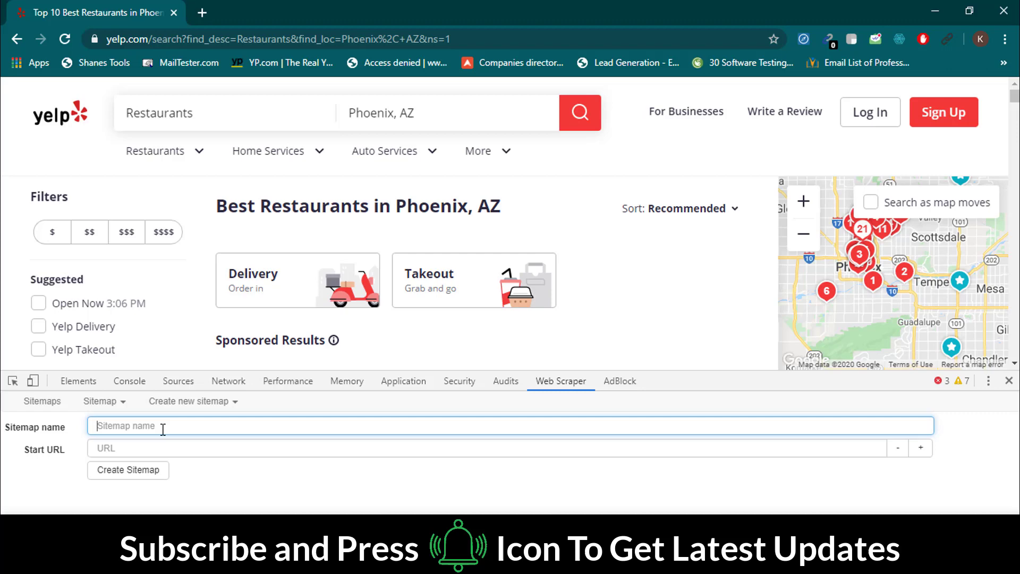
{"action": "type", "text": "P"}
{"action": "key", "text": "BackSpace"}
{"action": "type", "text": "ph"}
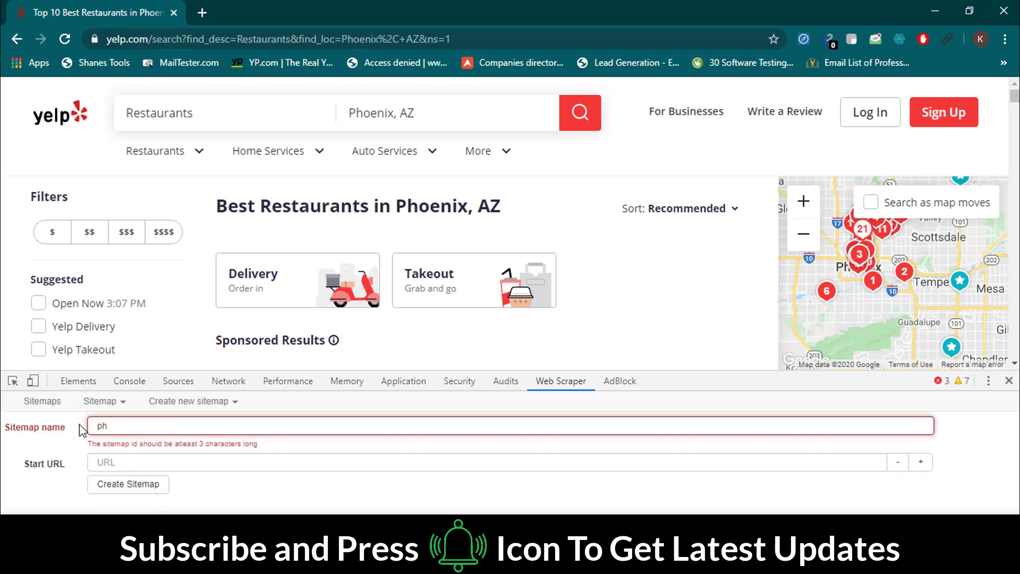
{"action": "type", "text": "oenixaz"}
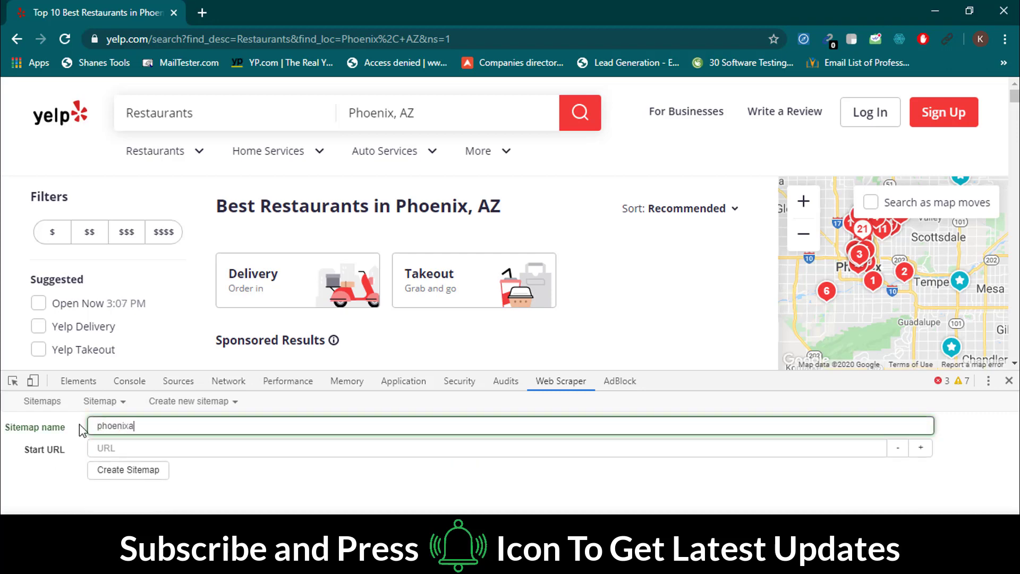
{"action": "left_click", "coordinate": [124, 462]}
{"action": "left_click", "coordinate": [297, 40]}
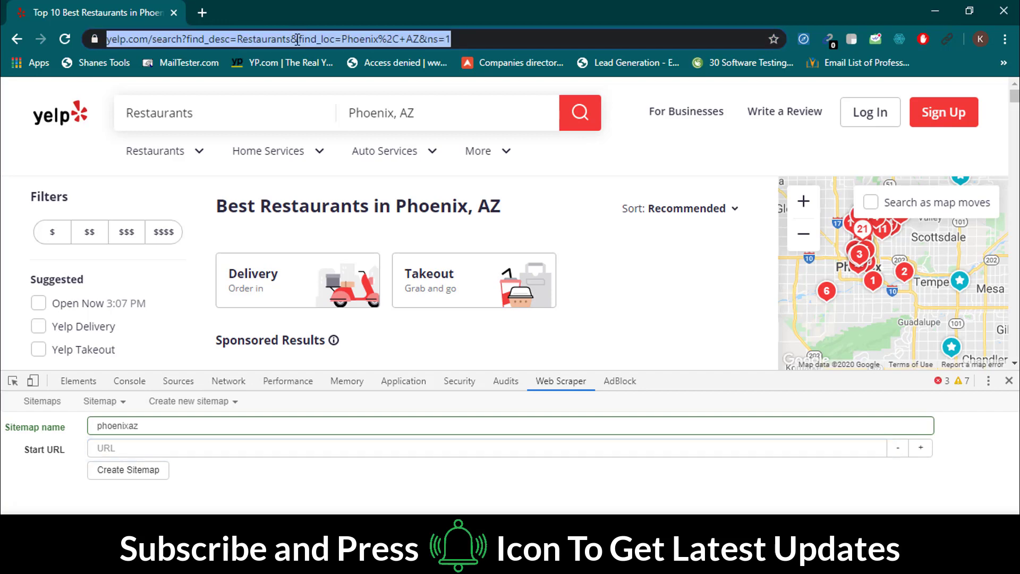
{"action": "key", "text": "ctrl+c"}
{"action": "left_click", "coordinate": [126, 451]}
{"action": "key", "text": "ctrl+v"}
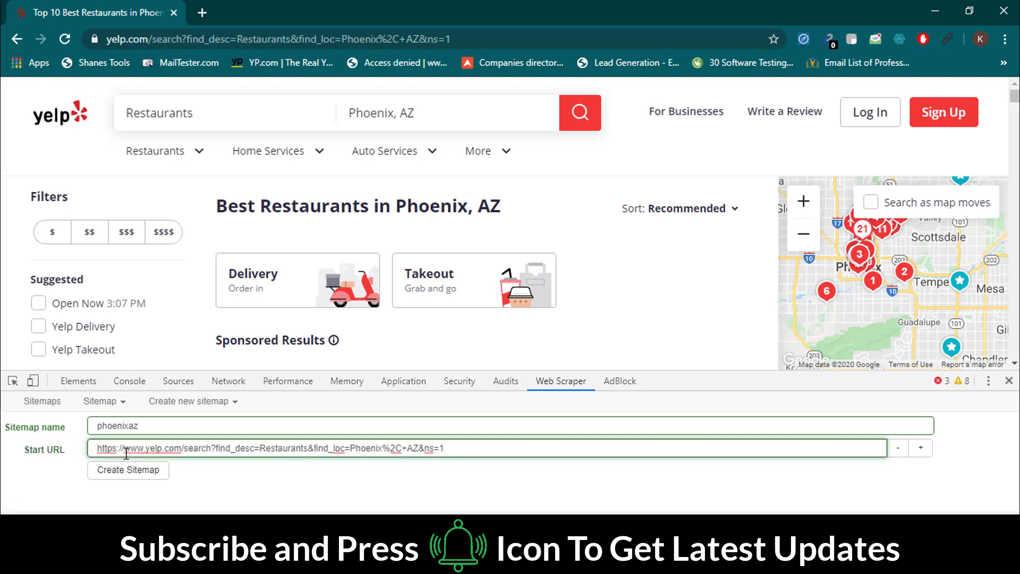
{"action": "left_click", "coordinate": [122, 472]}
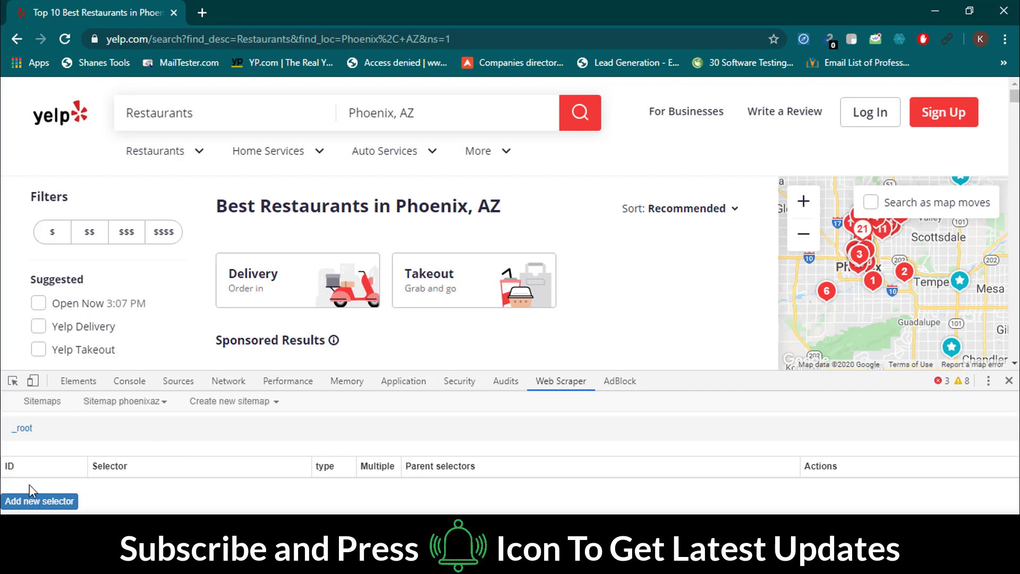
- Save a multiple Link selector 'Resturants' matching the Cocina Madrigal and Little Miss BBQ name links
{"action": "left_click", "coordinate": [35, 502]}
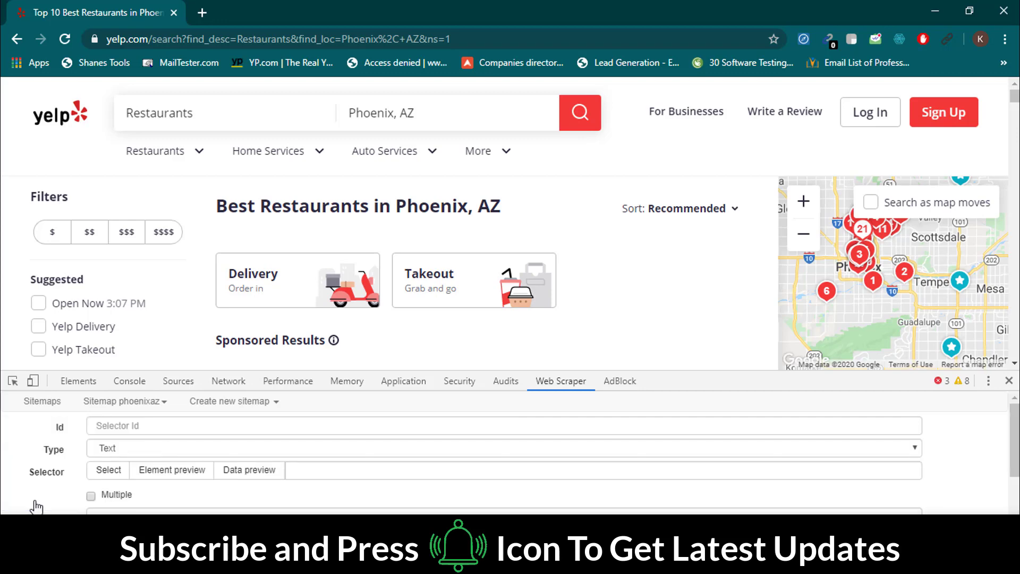
{"action": "left_click", "coordinate": [126, 426]}
{"action": "type", "text": "Resturants"}
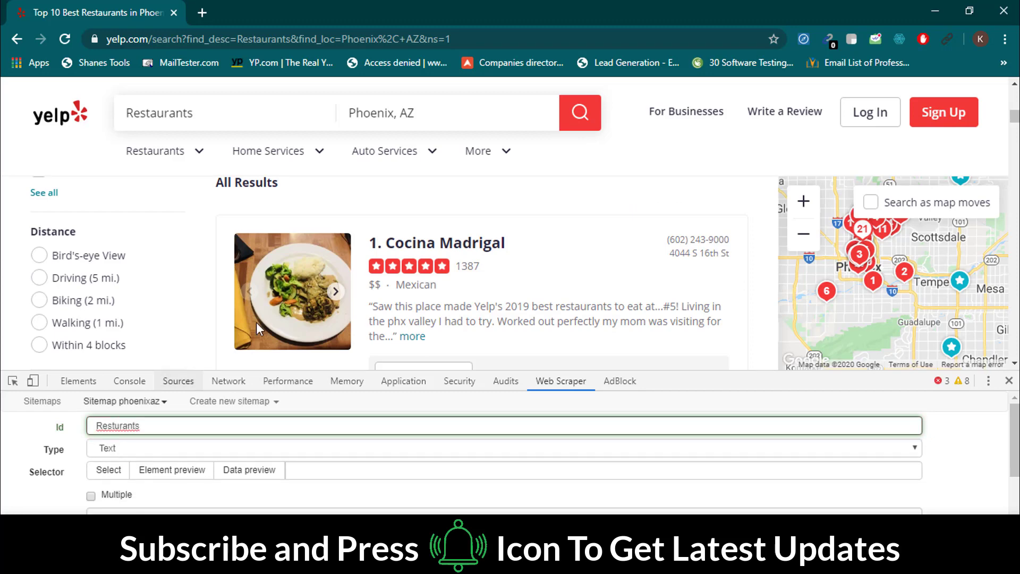
{"action": "left_click", "coordinate": [145, 449]}
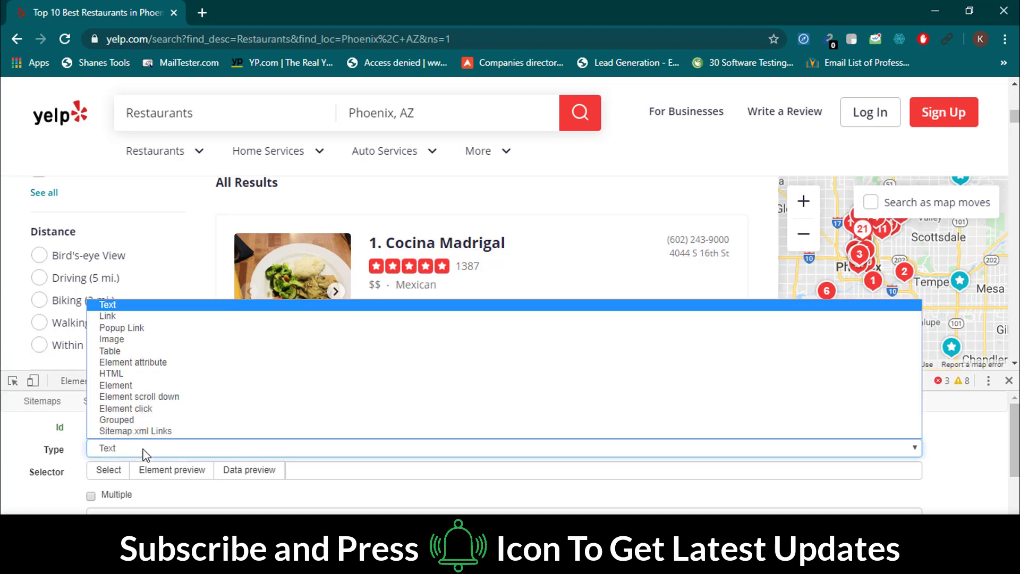
{"action": "left_click", "coordinate": [108, 316]}
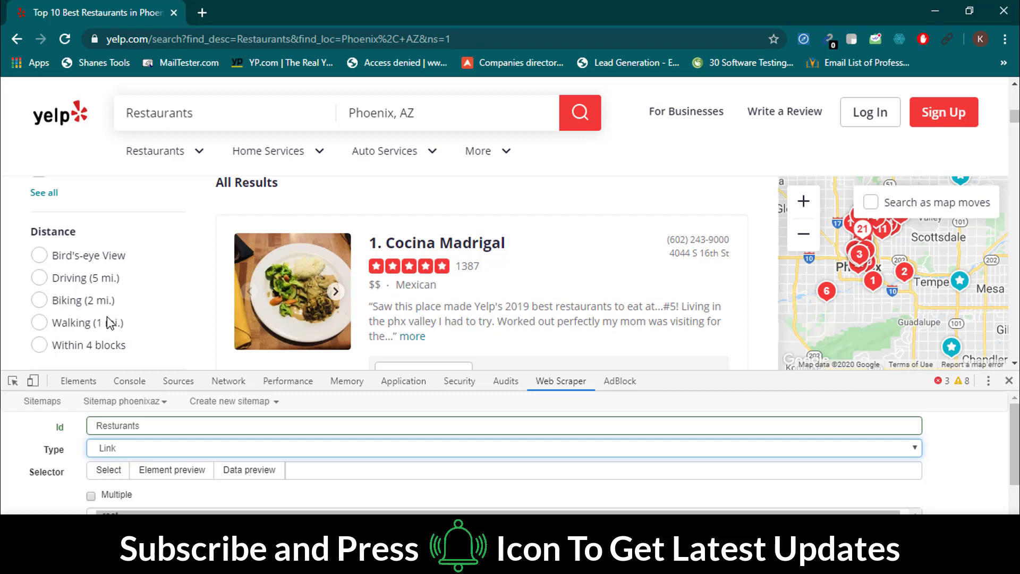
{"action": "left_click", "coordinate": [109, 469]}
{"action": "left_click", "coordinate": [445, 242]}
{"action": "scroll", "coordinate": [535, 285], "scroll_direction": "down", "scroll_amount": 2}
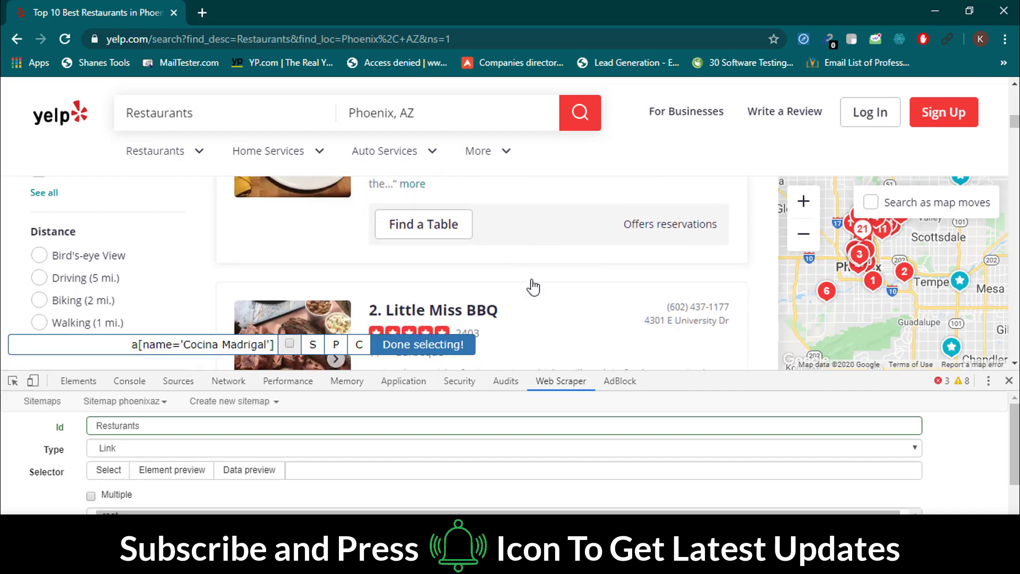
{"action": "scroll", "coordinate": [534, 286], "scroll_direction": "down", "scroll_amount": 1}
{"action": "left_click", "coordinate": [443, 234]}
{"action": "scroll", "coordinate": [513, 280], "scroll_direction": "down", "scroll_amount": 3}
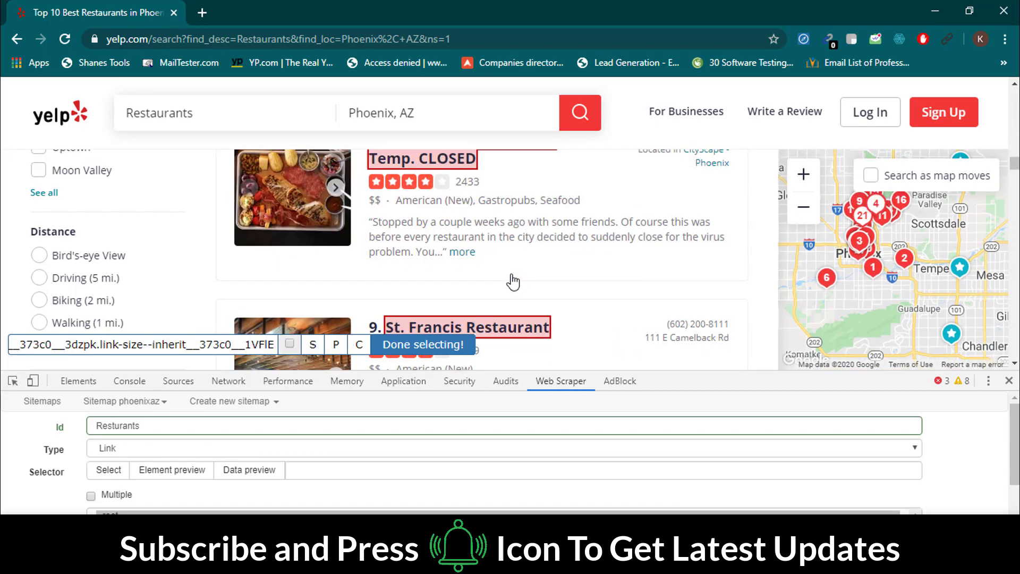
{"action": "scroll", "coordinate": [513, 280], "scroll_direction": "down", "scroll_amount": 10}
{"action": "scroll", "coordinate": [513, 280], "scroll_direction": "down", "scroll_amount": 10}
{"action": "scroll", "coordinate": [513, 281], "scroll_direction": "down", "scroll_amount": 10}
{"action": "scroll", "coordinate": [514, 281], "scroll_direction": "down", "scroll_amount": 10}
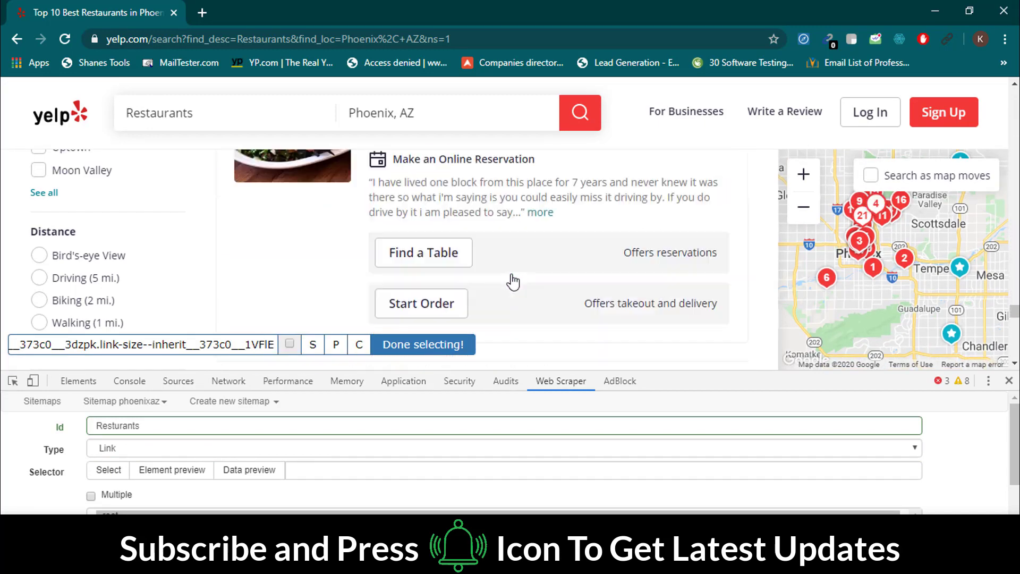
{"action": "scroll", "coordinate": [514, 281], "scroll_direction": "up", "scroll_amount": 10}
{"action": "scroll", "coordinate": [513, 281], "scroll_direction": "up", "scroll_amount": 10}
{"action": "scroll", "coordinate": [513, 281], "scroll_direction": "up", "scroll_amount": 10}
{"action": "scroll", "coordinate": [514, 280], "scroll_direction": "up", "scroll_amount": 5}
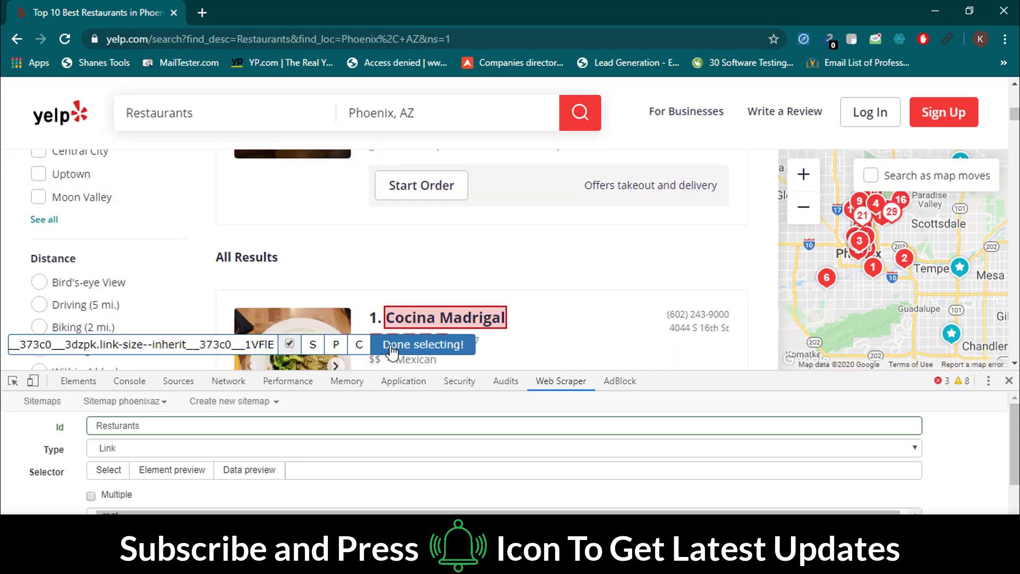
{"action": "left_click", "coordinate": [423, 345]}
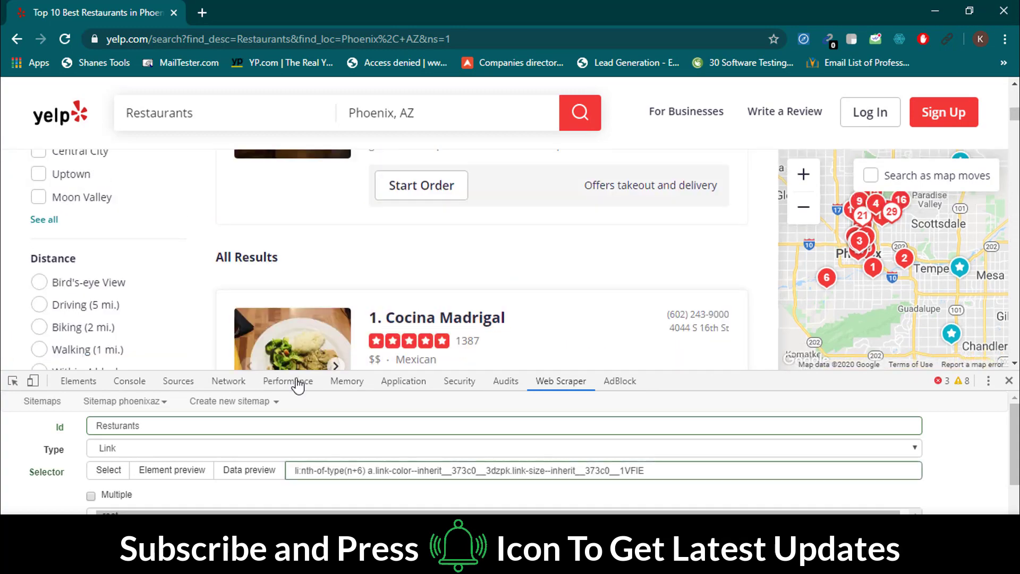
{"action": "left_click", "coordinate": [91, 496]}
{"action": "scroll", "coordinate": [93, 500], "scroll_direction": "down", "scroll_amount": 2}
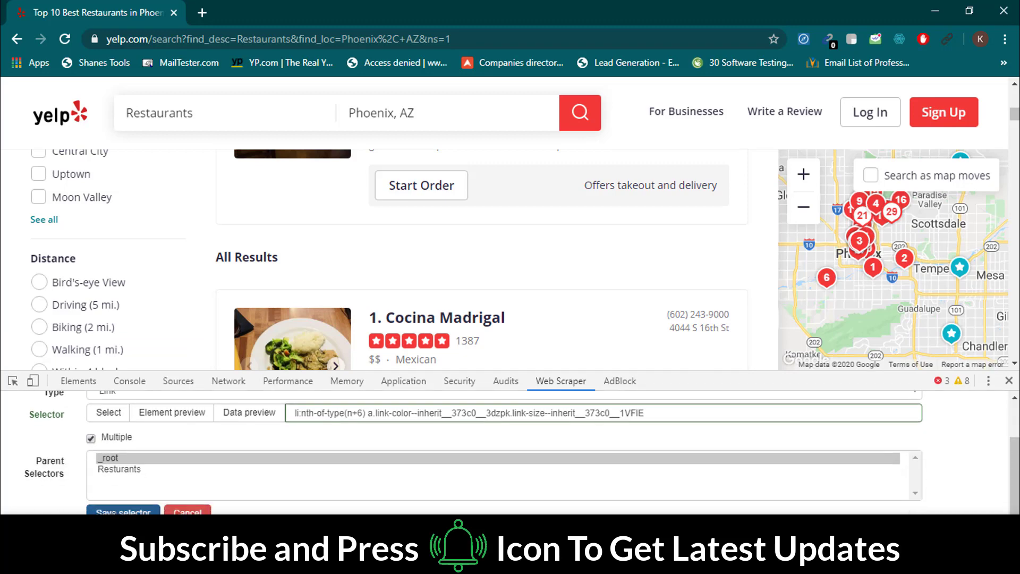
{"action": "left_click", "coordinate": [122, 510]}
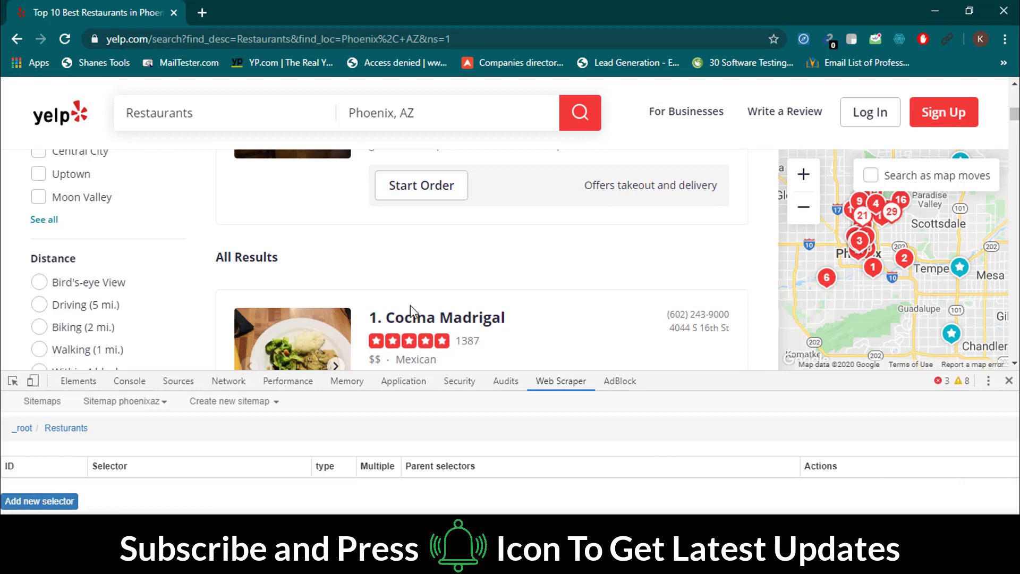
{"action": "scroll", "coordinate": [538, 306], "scroll_direction": "down", "scroll_amount": 1}
{"action": "scroll", "coordinate": [537, 306], "scroll_direction": "down", "scroll_amount": 1}
- On the Cocina Madrigal page, save a Text selector 'Name' targeting its heading
{"action": "left_click", "coordinate": [481, 236]}
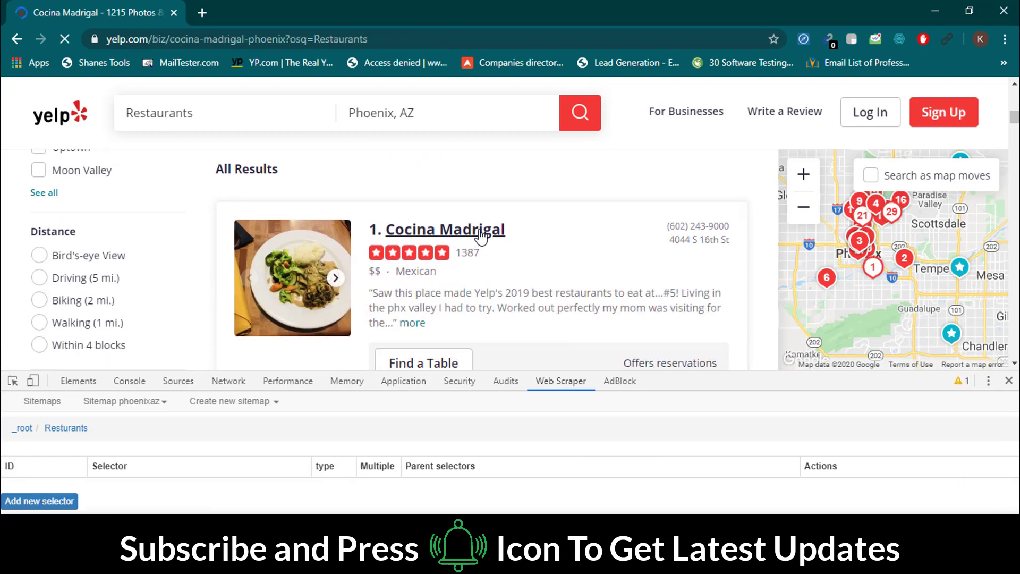
{"action": "scroll", "coordinate": [481, 237], "scroll_direction": "down", "scroll_amount": 5}
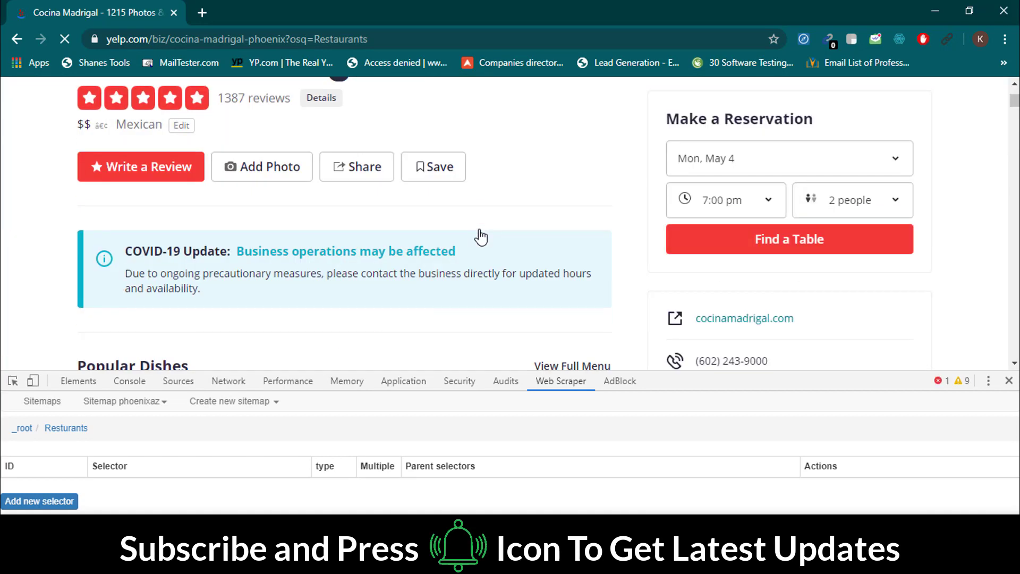
{"action": "scroll", "coordinate": [481, 236], "scroll_direction": "up", "scroll_amount": 2}
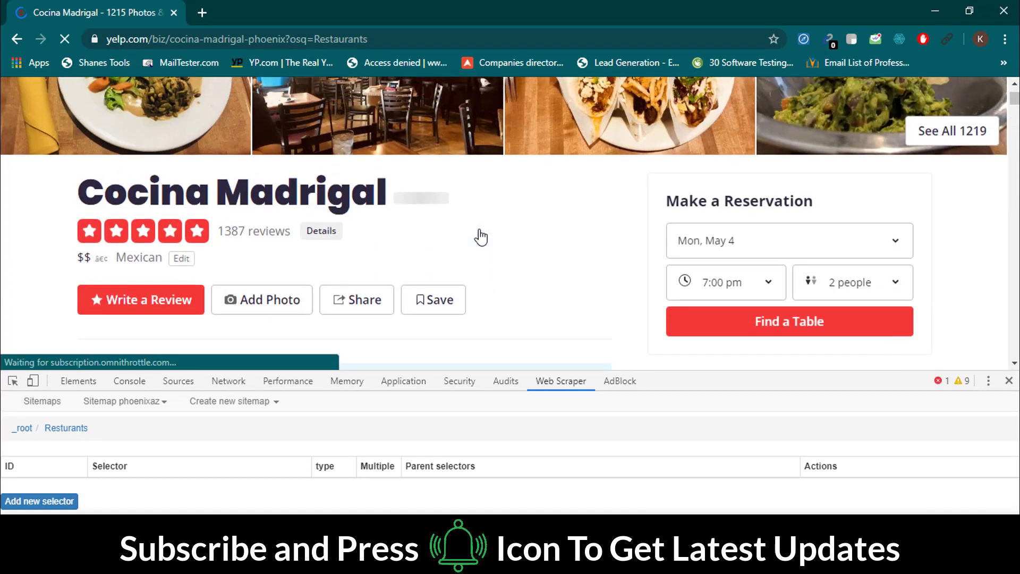
{"action": "left_click", "coordinate": [32, 500]}
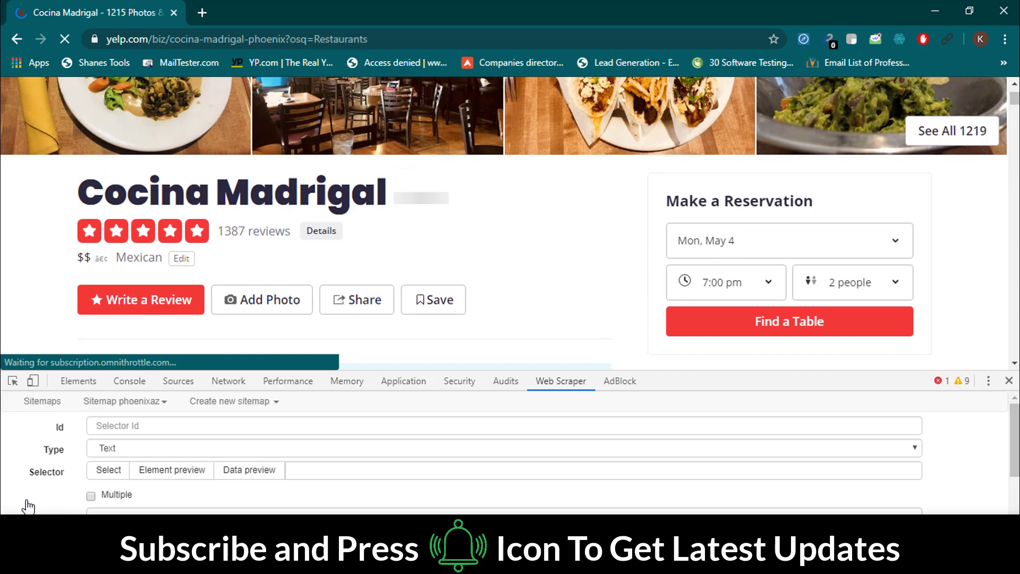
{"action": "left_click", "coordinate": [127, 426]}
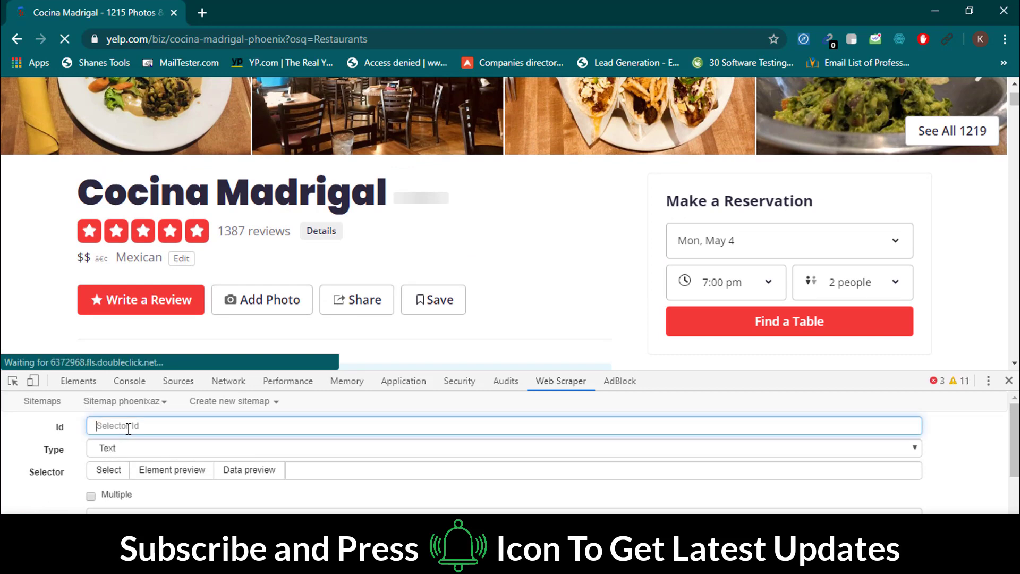
{"action": "type", "text": "Name"}
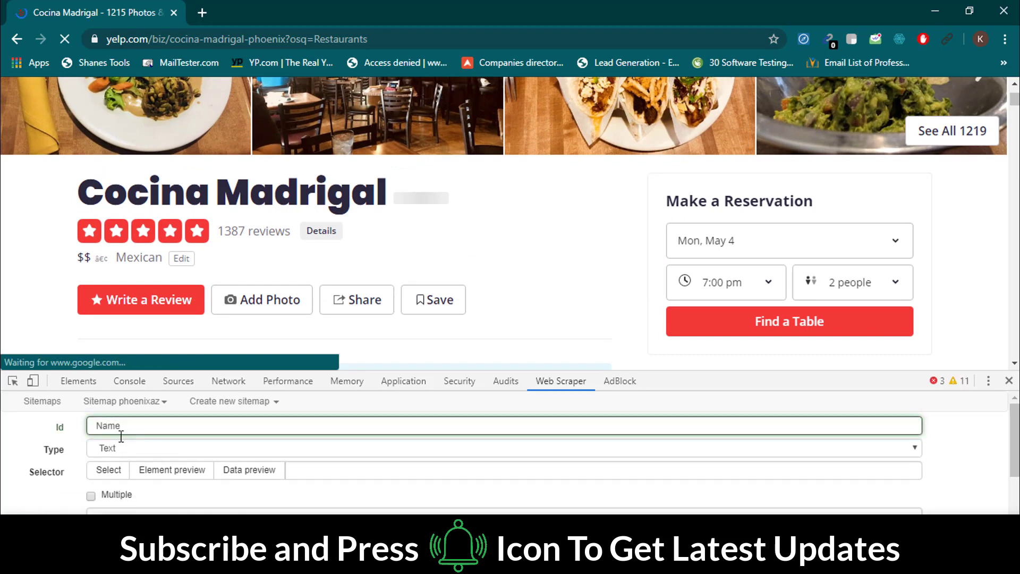
{"action": "left_click", "coordinate": [112, 448]}
{"action": "left_click", "coordinate": [108, 469]}
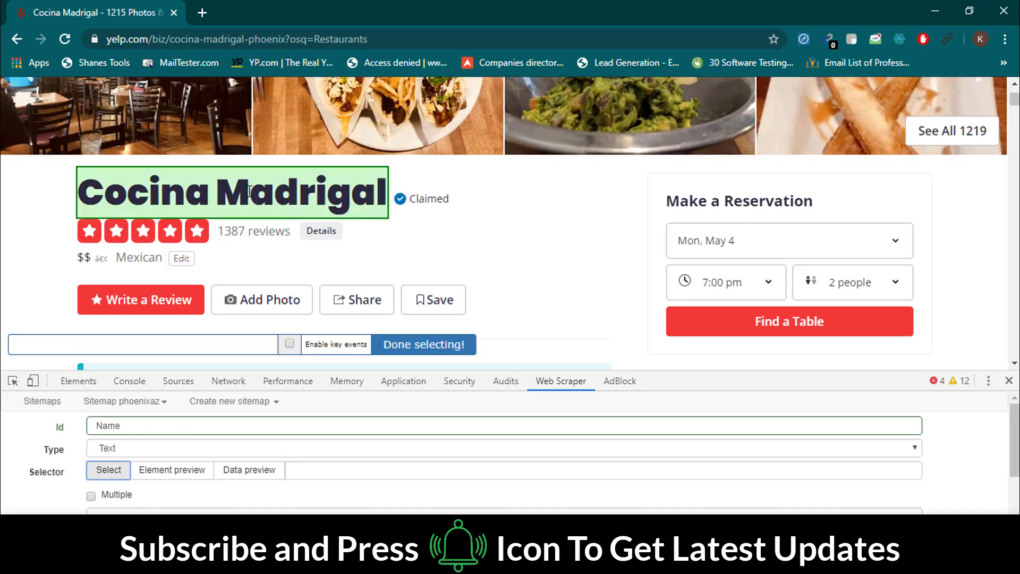
{"action": "left_click", "coordinate": [257, 192]}
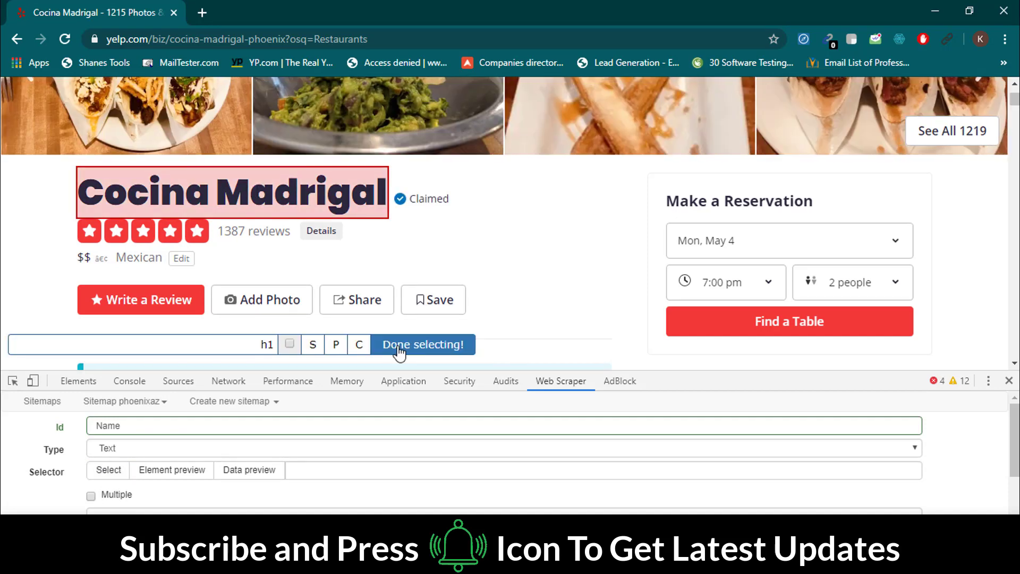
{"action": "left_click", "coordinate": [423, 344]}
{"action": "scroll", "coordinate": [239, 462], "scroll_direction": "down", "scroll_amount": 3}
{"action": "left_click", "coordinate": [123, 510]}
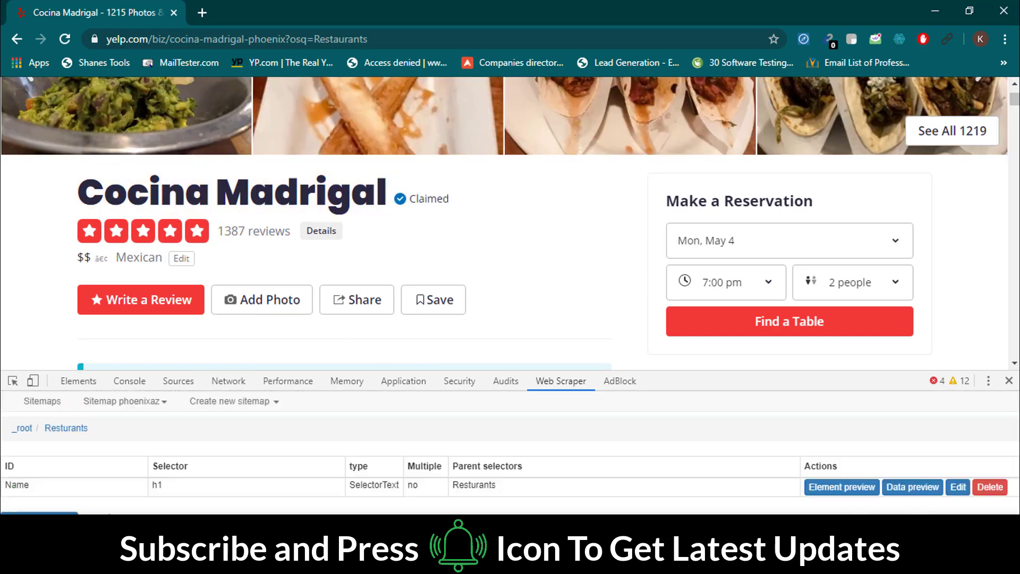
- Define a Link selector 'Website' by picking the cocinamadrigal.com link on the page
{"action": "left_click", "coordinate": [39, 511]}
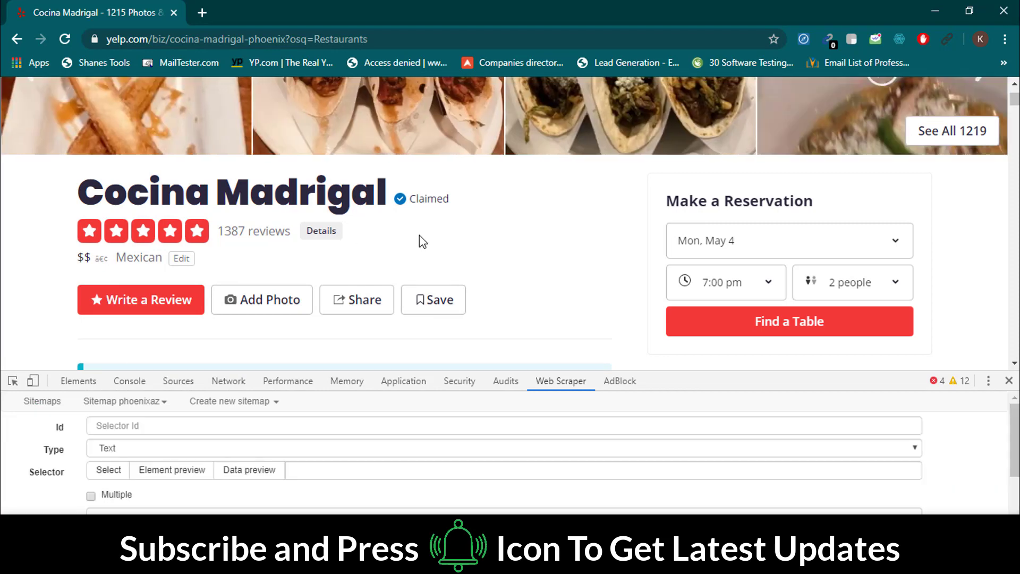
{"action": "scroll", "coordinate": [53, 251], "scroll_direction": "down", "scroll_amount": 3}
{"action": "scroll", "coordinate": [52, 251], "scroll_direction": "down", "scroll_amount": 2}
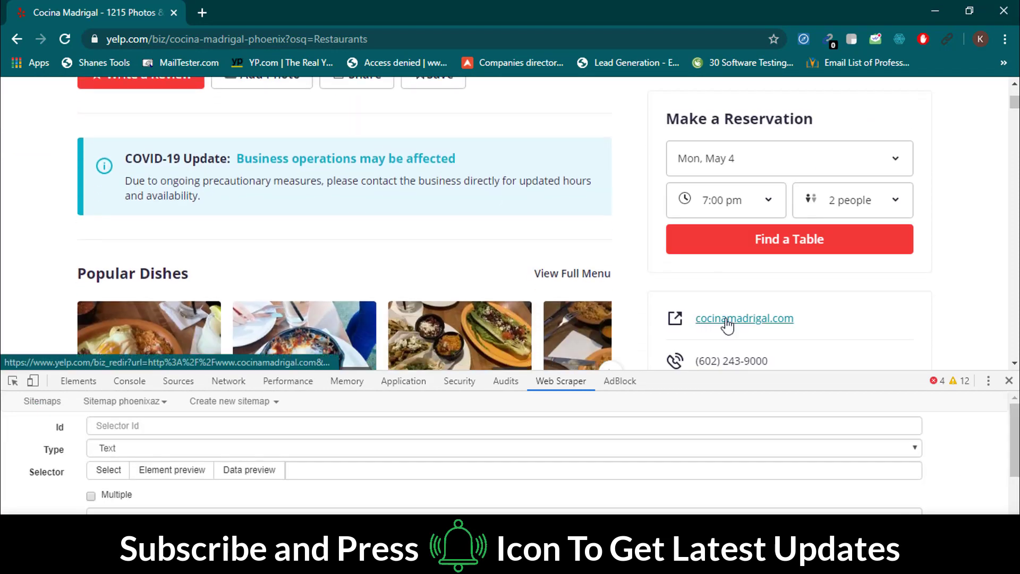
{"action": "left_click", "coordinate": [135, 425]}
{"action": "type", "text": "Website"}
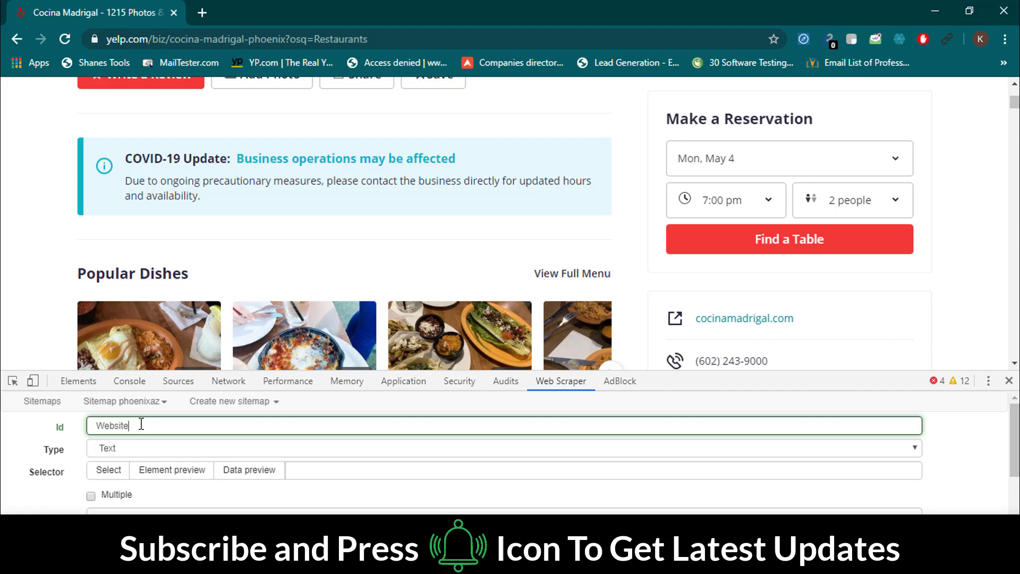
{"action": "left_click", "coordinate": [118, 448]}
{"action": "left_click", "coordinate": [107, 316]}
{"action": "left_click", "coordinate": [108, 470]}
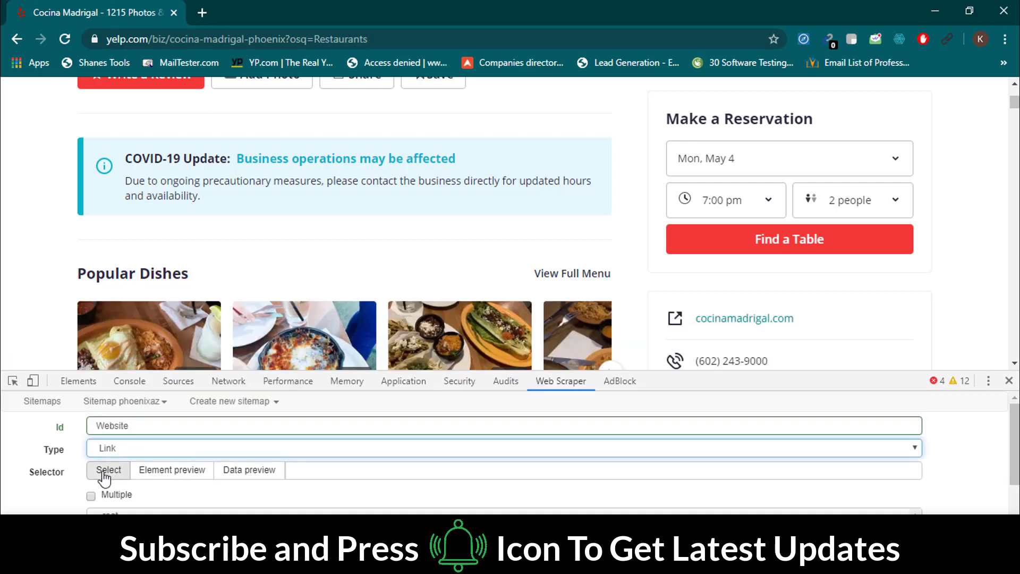
{"action": "left_click", "coordinate": [749, 319]}
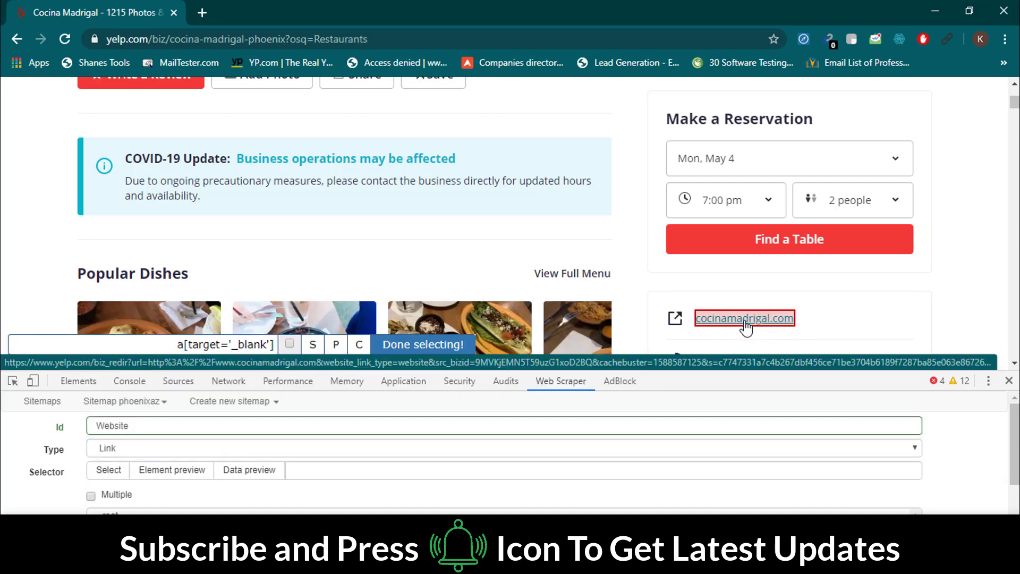
- Save the Website selector and define a 'Phone' selector from the restaurant's phone number
{"action": "left_click", "coordinate": [412, 349]}
{"action": "left_click", "coordinate": [104, 510]}
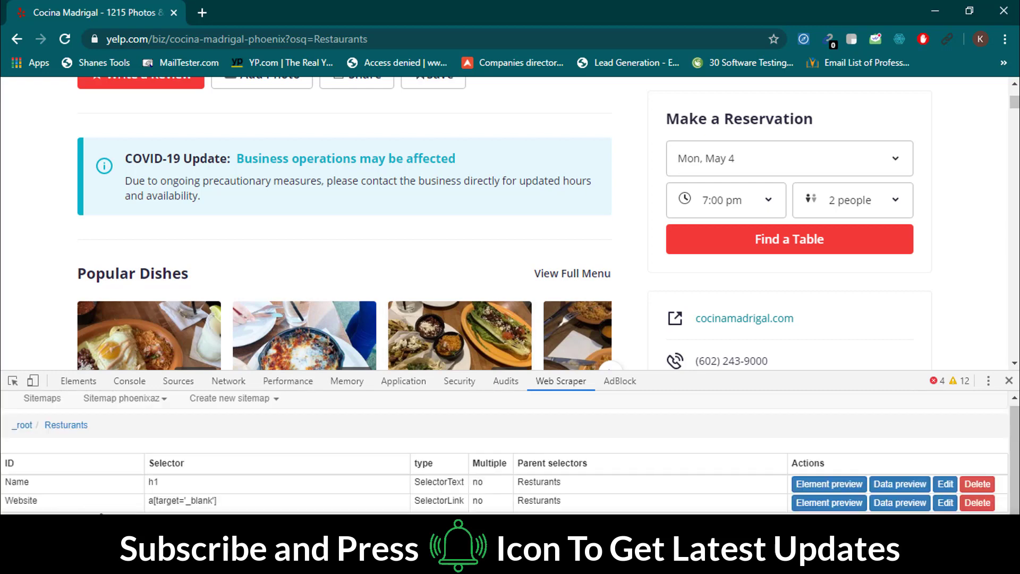
{"action": "left_click", "coordinate": [49, 510]}
{"action": "scroll", "coordinate": [319, 447], "scroll_direction": "up", "scroll_amount": 2}
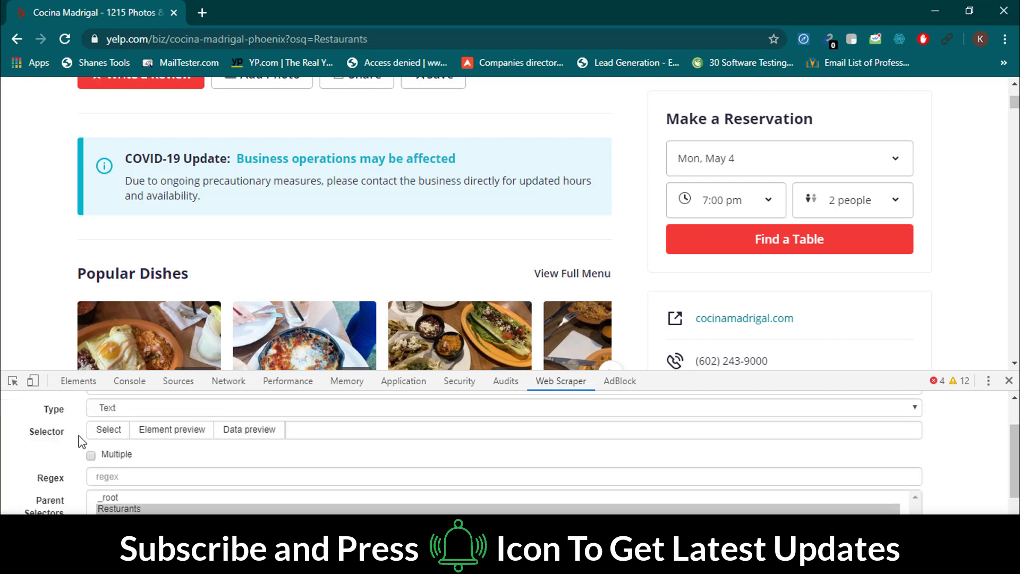
{"action": "left_click", "coordinate": [117, 425]}
{"action": "type", "text": "Phone"}
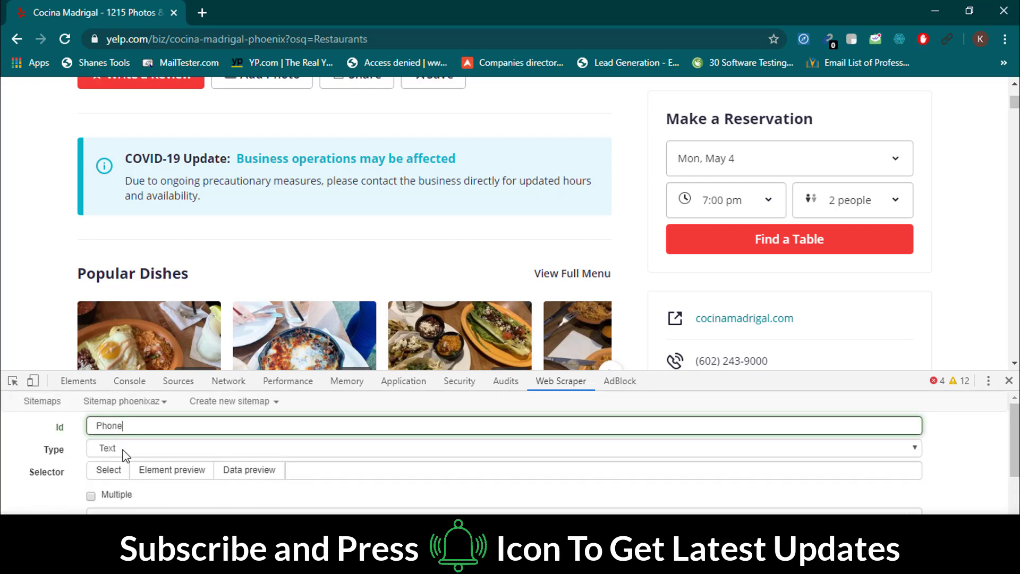
{"action": "left_click", "coordinate": [109, 469]}
{"action": "left_click", "coordinate": [713, 361]}
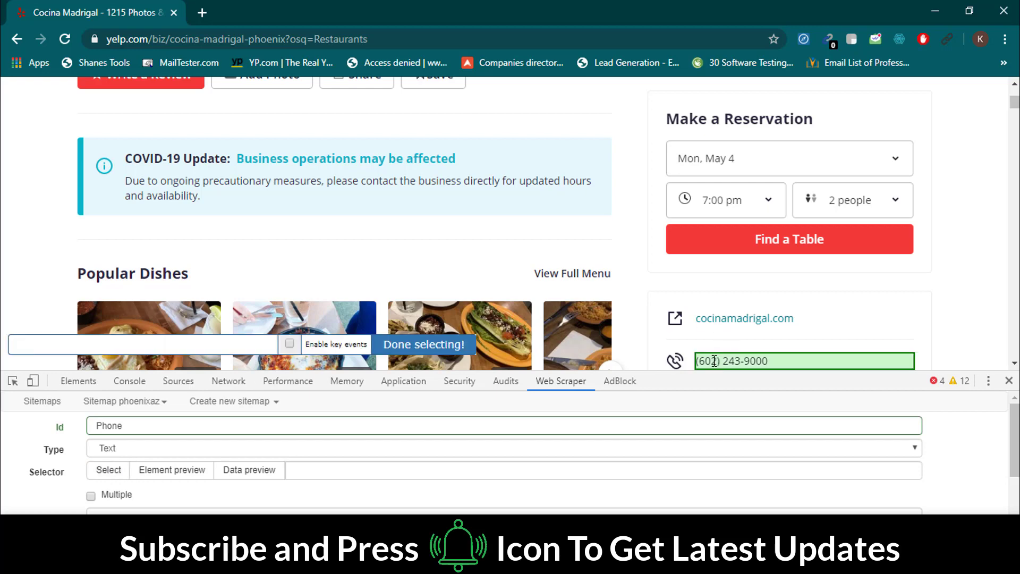
{"action": "left_click", "coordinate": [714, 360]}
{"action": "left_click", "coordinate": [423, 345]}
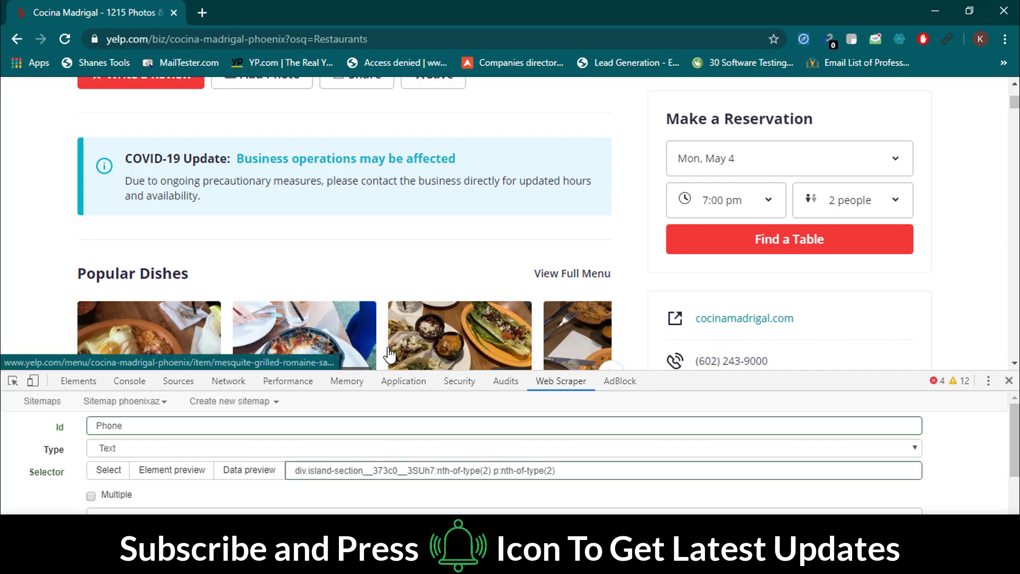
{"action": "scroll", "coordinate": [64, 487], "scroll_direction": "down", "scroll_amount": 3}
{"action": "left_click", "coordinate": [103, 509]}
{"action": "left_click", "coordinate": [26, 455]}
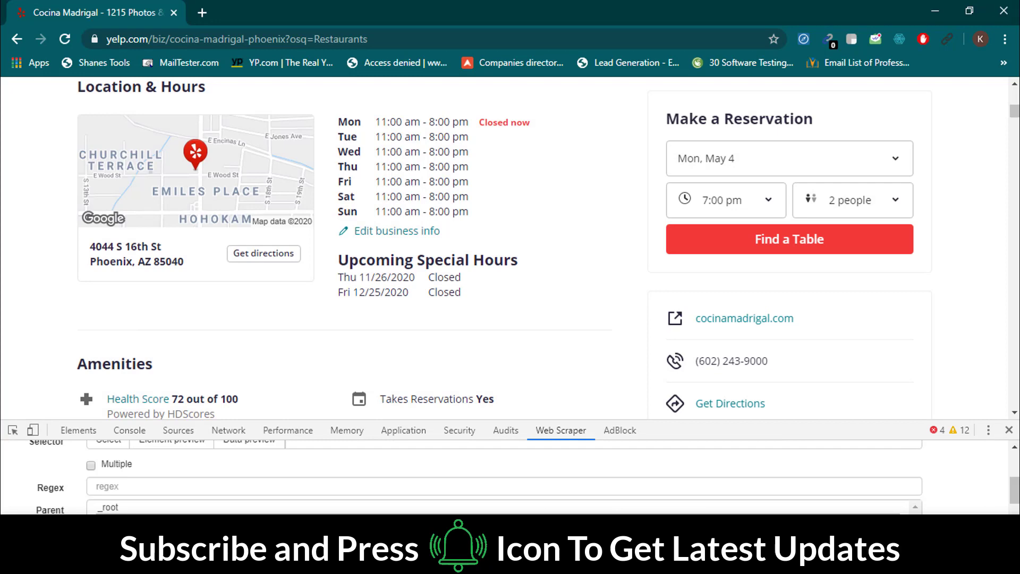
{"action": "type", "text": "Address"}
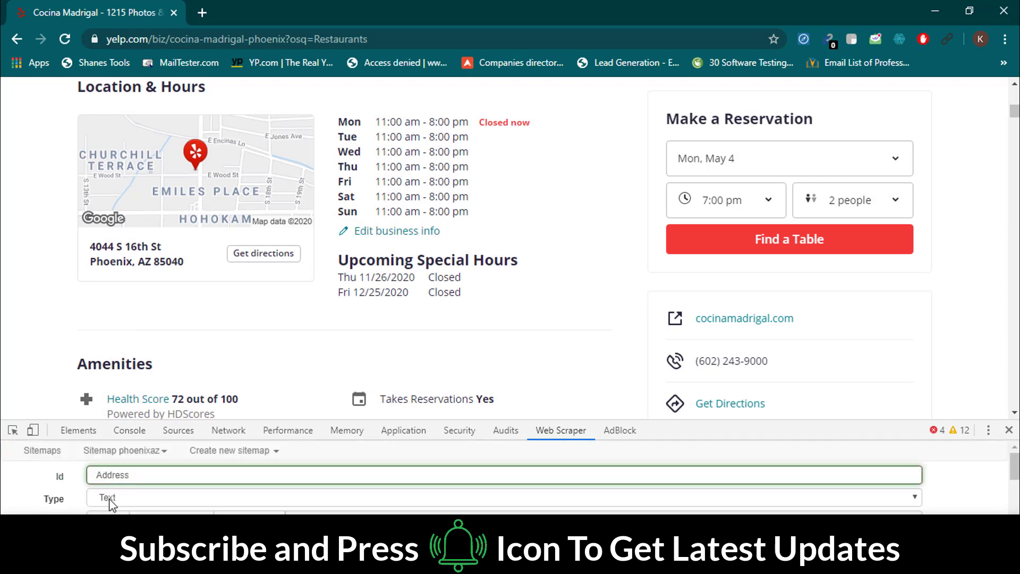
{"action": "left_click", "coordinate": [107, 511]}
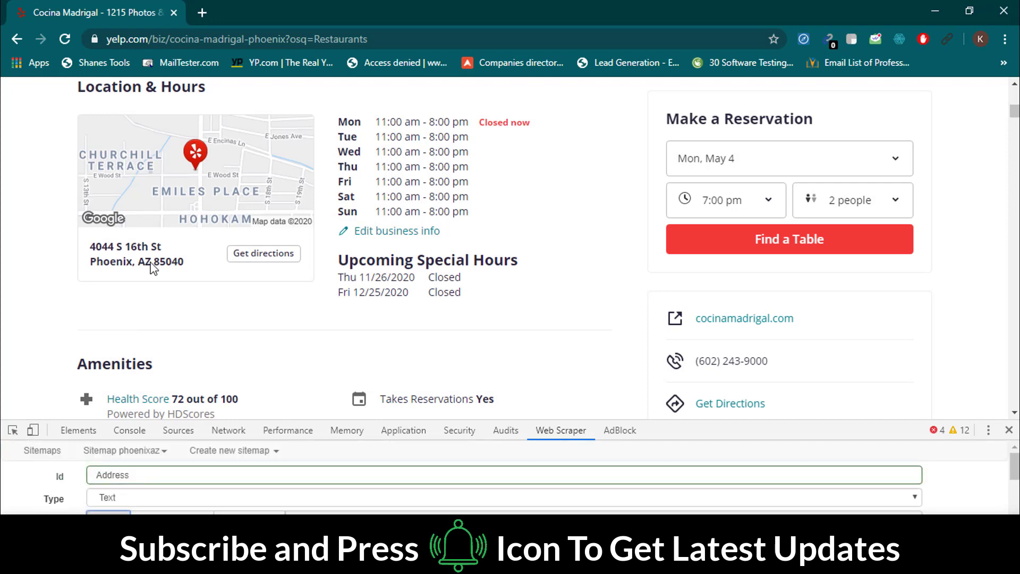
{"action": "left_click", "coordinate": [120, 249]}
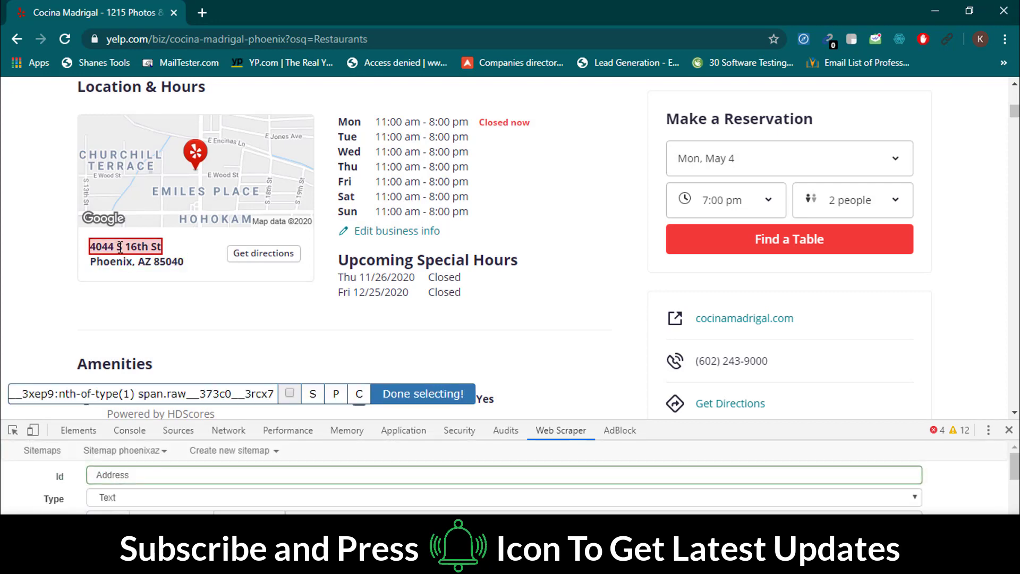
{"action": "left_click", "coordinate": [406, 396]}
{"action": "scroll", "coordinate": [478, 478], "scroll_direction": "down", "scroll_amount": 3}
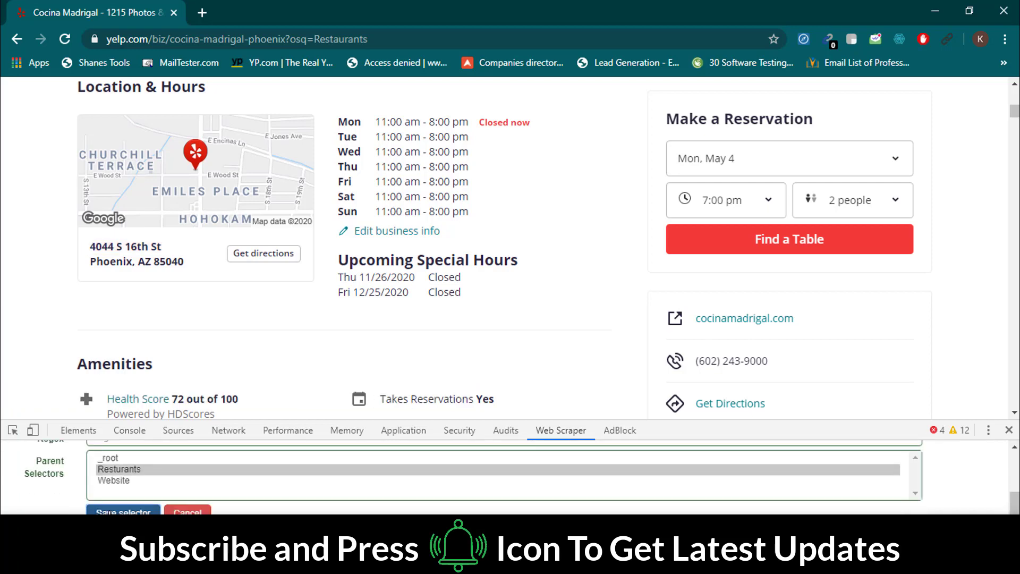
{"action": "left_click", "coordinate": [123, 511]}
- Save an 'Address2' Text selector on the 'Phoenix, AZ 85040' line
{"action": "left_click", "coordinate": [132, 493]}
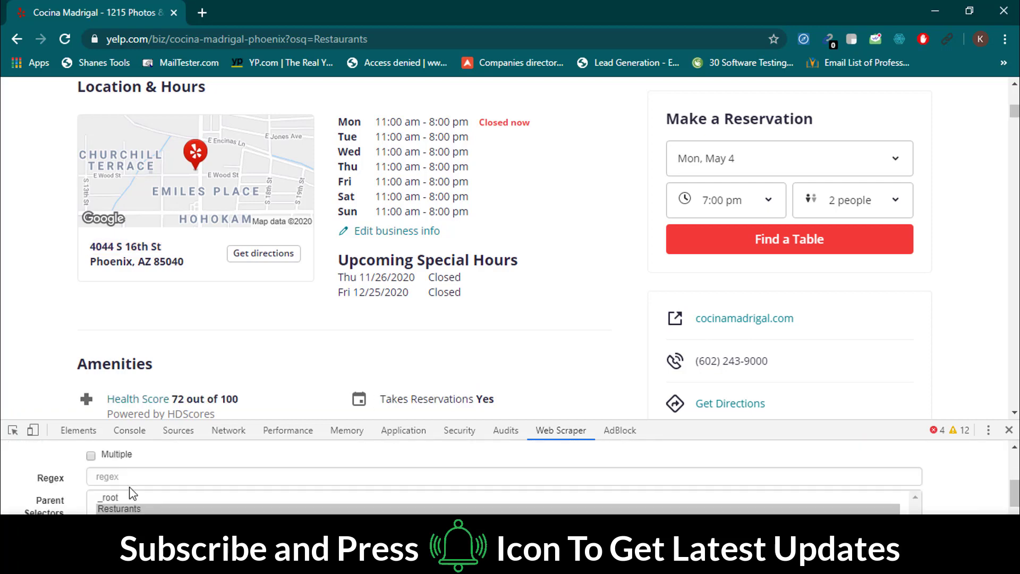
{"action": "scroll", "coordinate": [131, 493], "scroll_direction": "up", "scroll_amount": 3}
{"action": "left_click", "coordinate": [115, 476]}
{"action": "type", "text": "Address2"}
{"action": "left_click", "coordinate": [113, 498]}
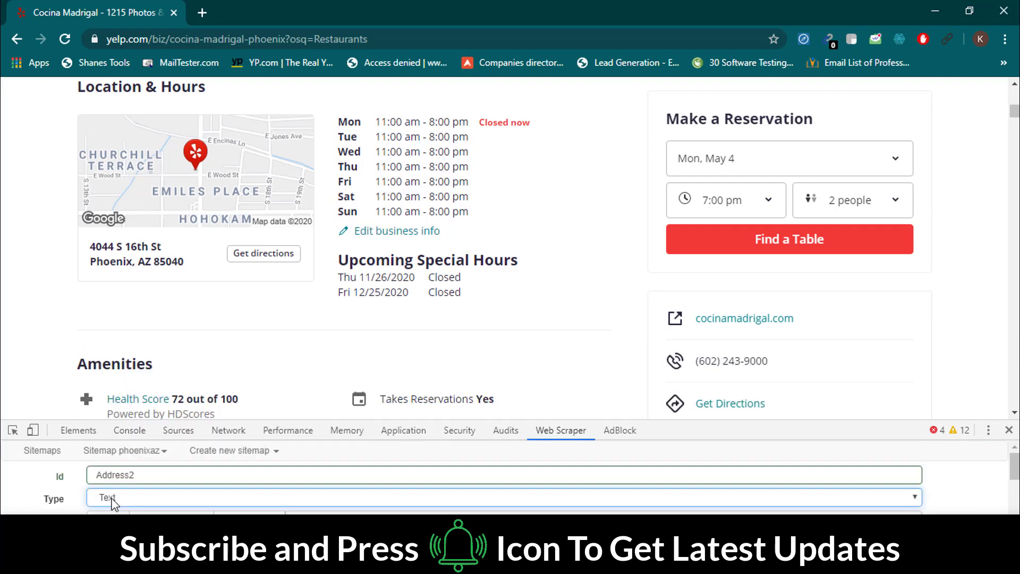
{"action": "left_click", "coordinate": [136, 262]}
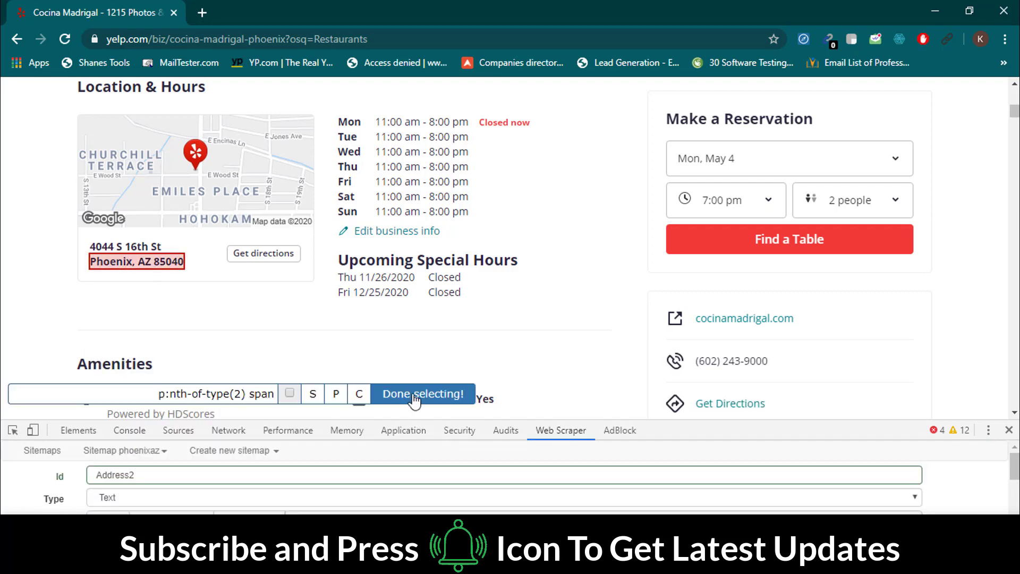
{"action": "left_click", "coordinate": [414, 394]}
{"action": "left_click", "coordinate": [66, 501]}
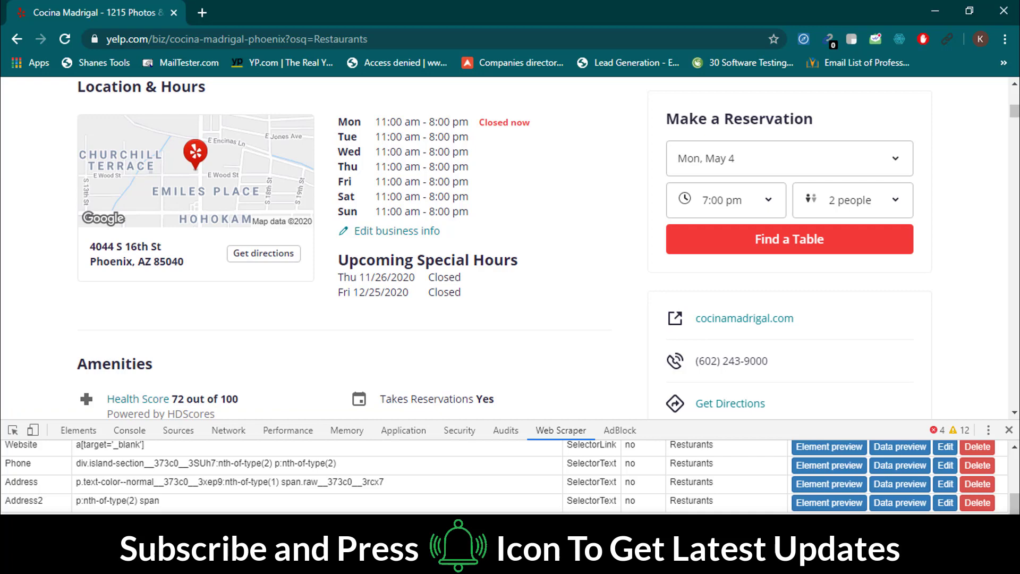
{"action": "scroll", "coordinate": [510, 478], "scroll_direction": "up", "scroll_amount": 3}
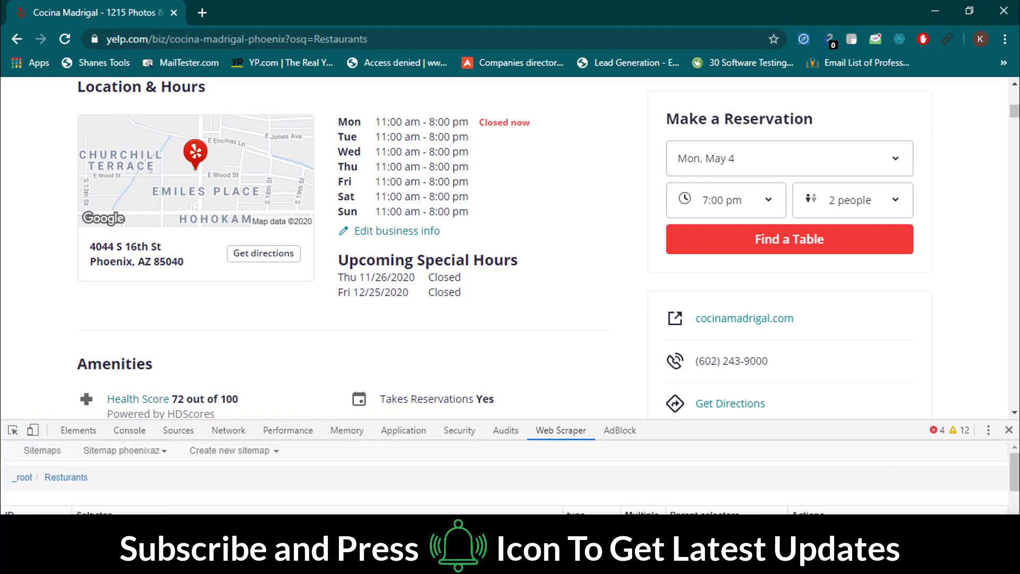
{"action": "scroll", "coordinate": [510, 478], "scroll_direction": "down", "scroll_amount": 3}
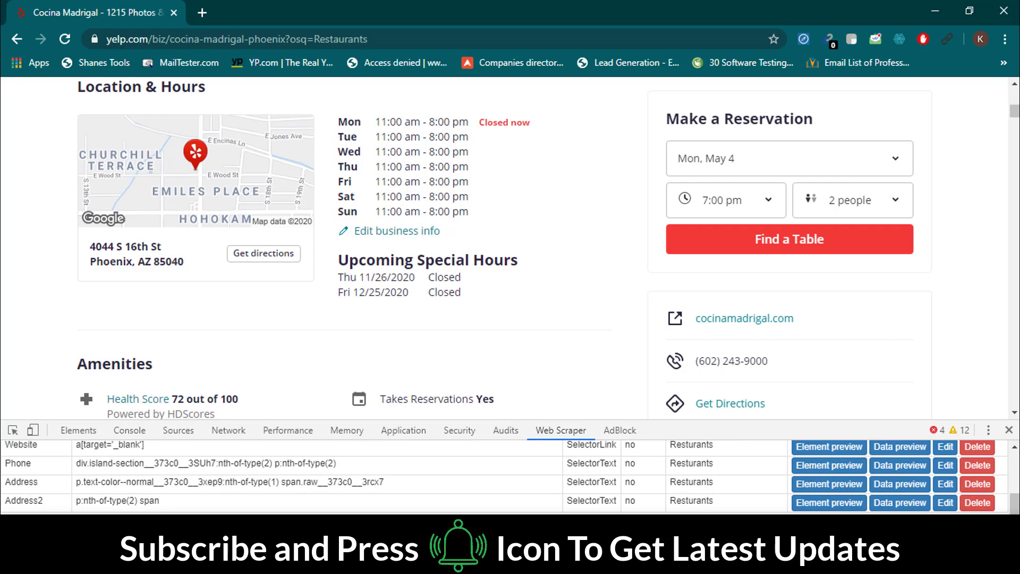
{"action": "scroll", "coordinate": [510, 478], "scroll_direction": "up", "scroll_amount": 3}
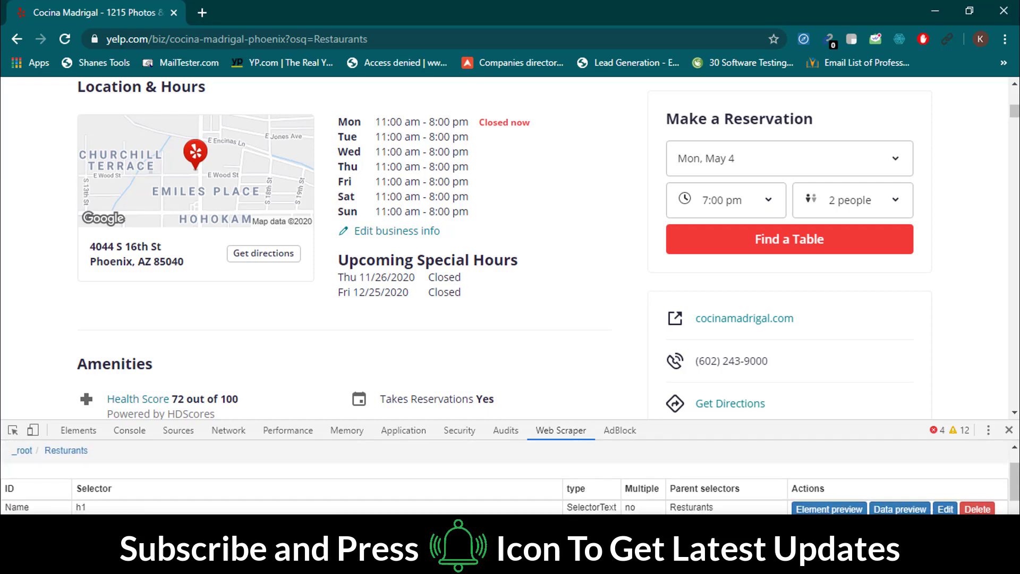
- Return to the phoenixaz _root level and enlarge the Web Scraper panel
{"action": "left_click", "coordinate": [25, 451]}
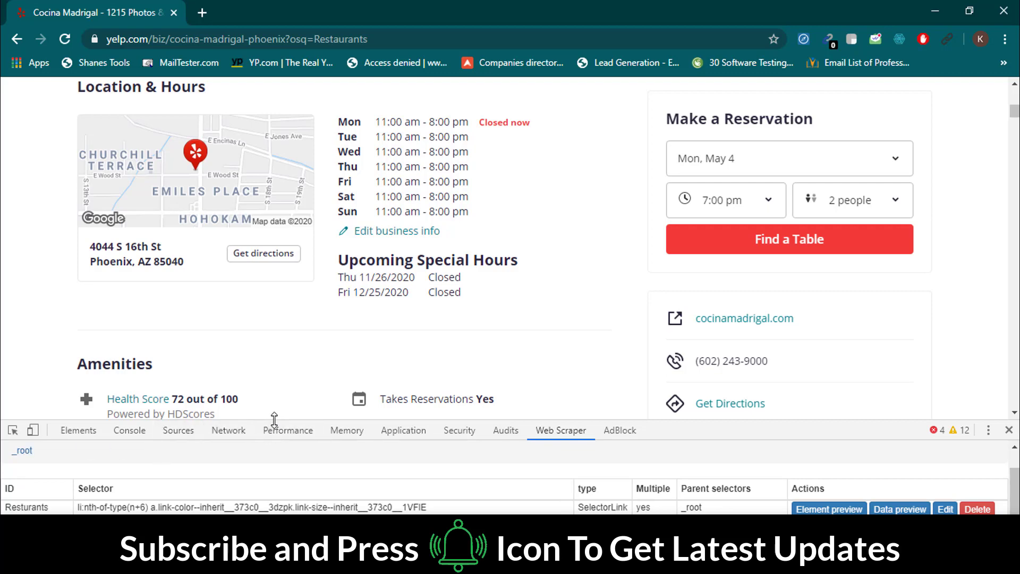
{"action": "left_click_drag", "start_coordinate": [275, 419], "coordinate": [274, 329]}
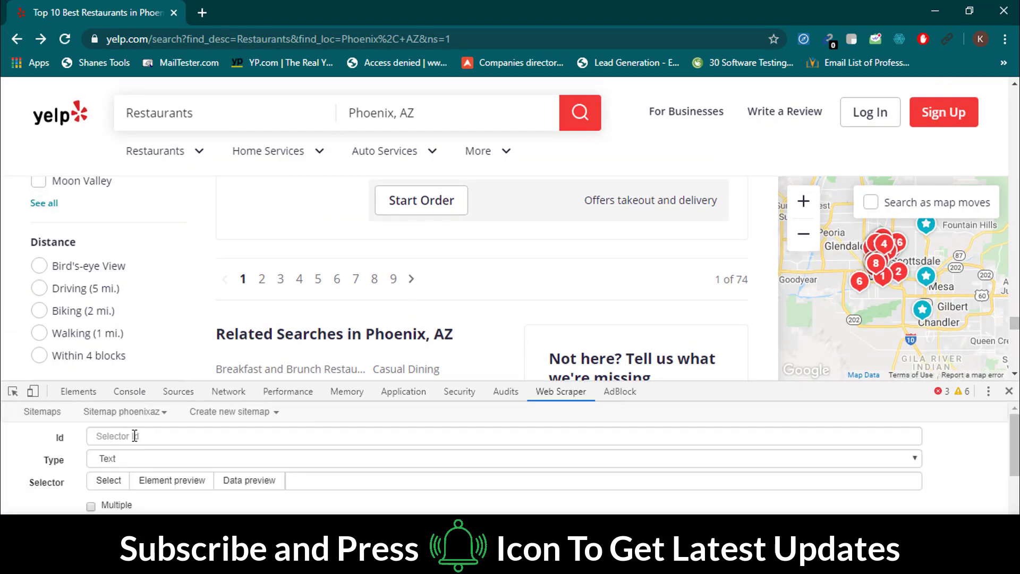
- Save a multiple Link selector 'Pages' matching pagination links 2 through 9
{"action": "left_click", "coordinate": [134, 435]}
{"action": "type", "text": "Pages"}
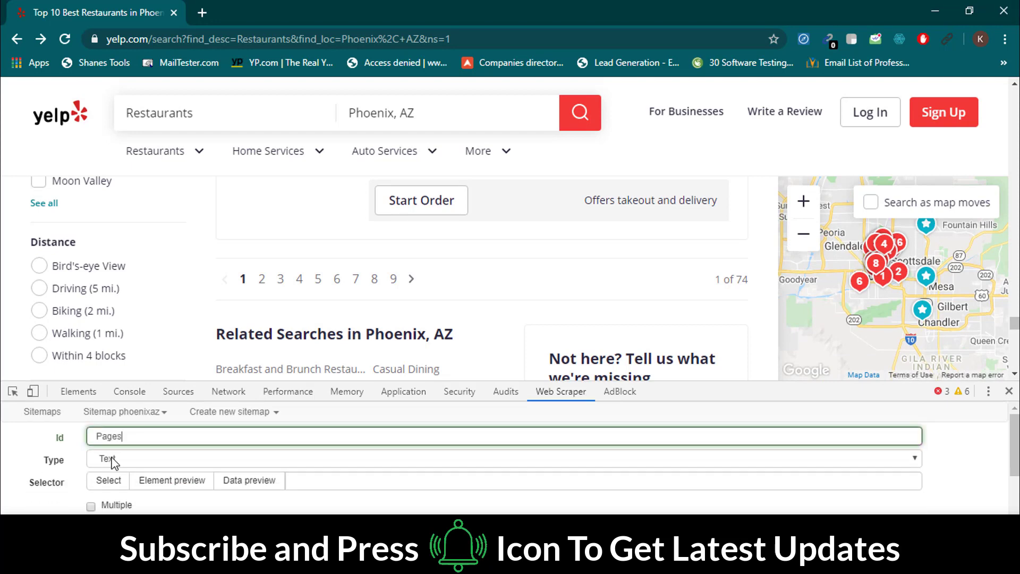
{"action": "left_click", "coordinate": [113, 460]}
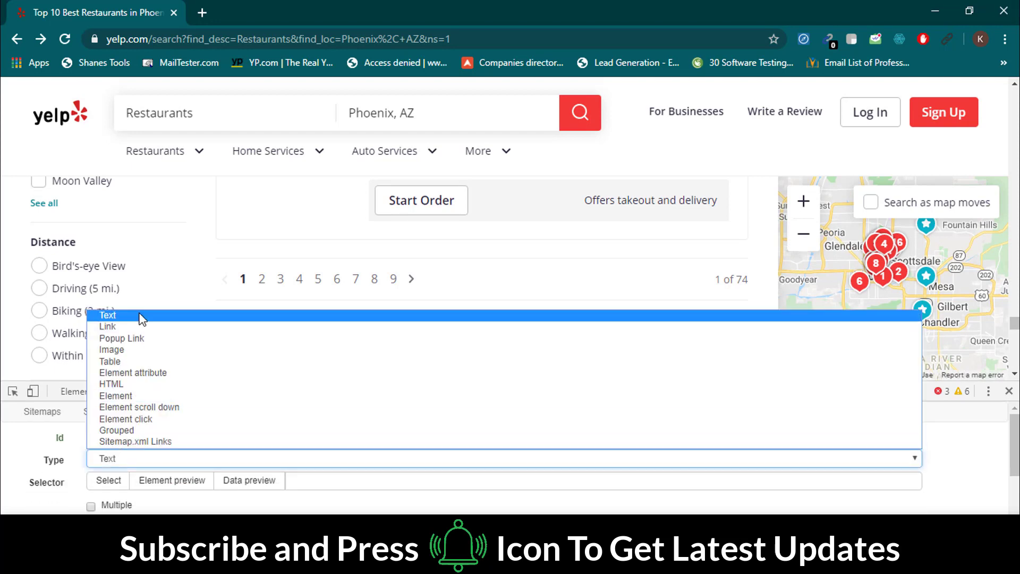
{"action": "left_click", "coordinate": [110, 327]}
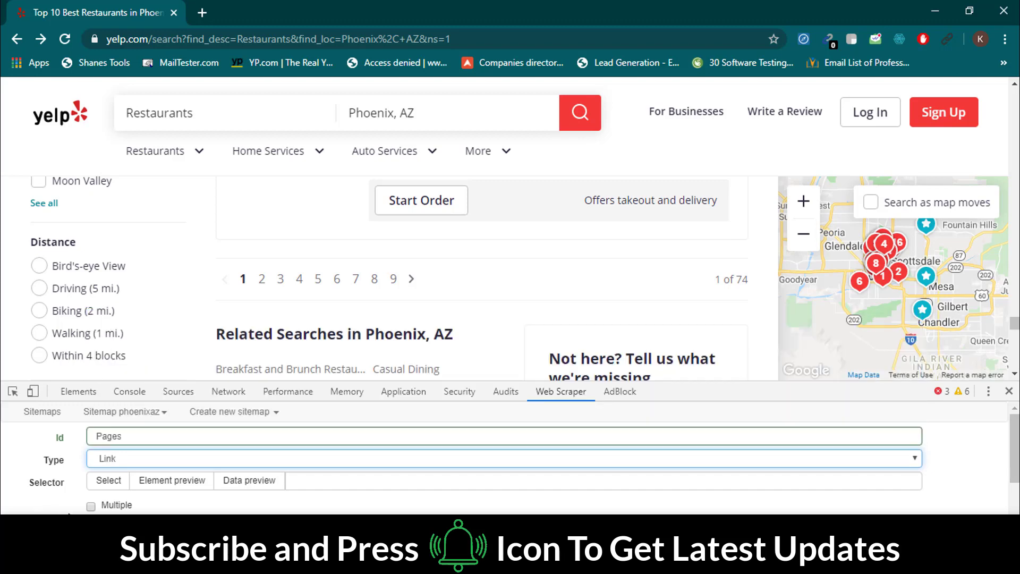
{"action": "left_click", "coordinate": [91, 506]}
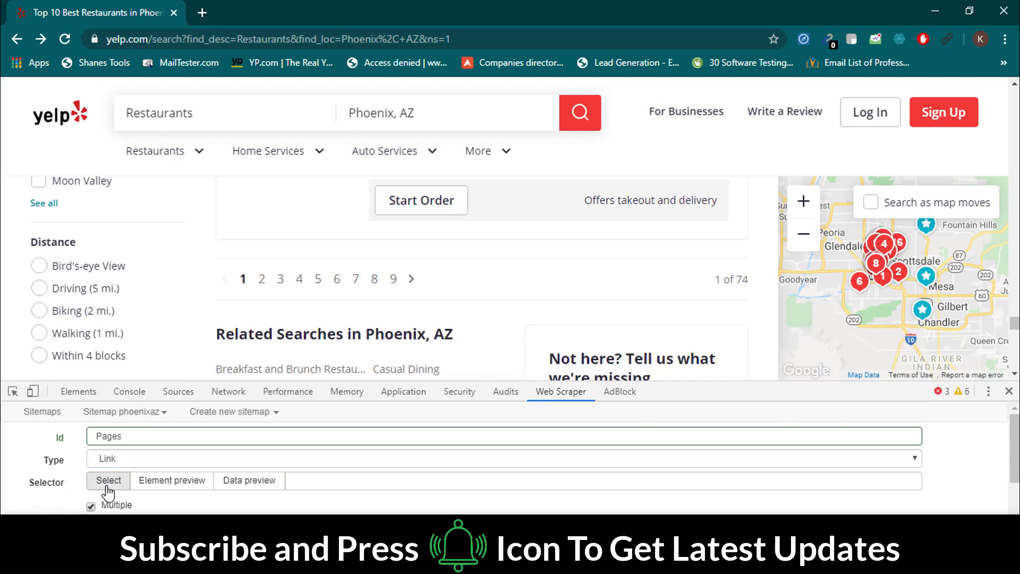
{"action": "left_click", "coordinate": [109, 482]}
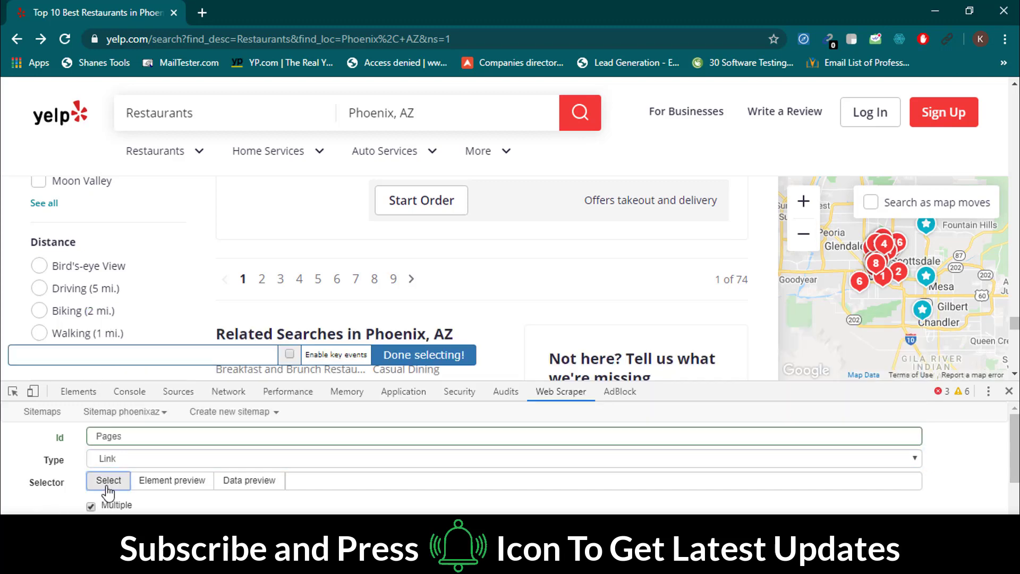
{"action": "left_click", "coordinate": [263, 280]}
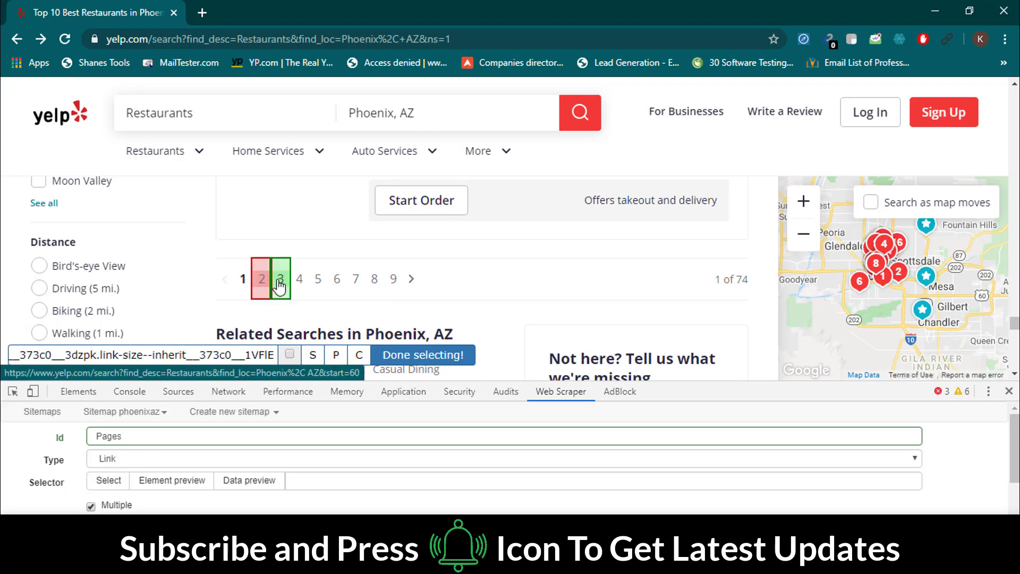
{"action": "left_click", "coordinate": [280, 279]}
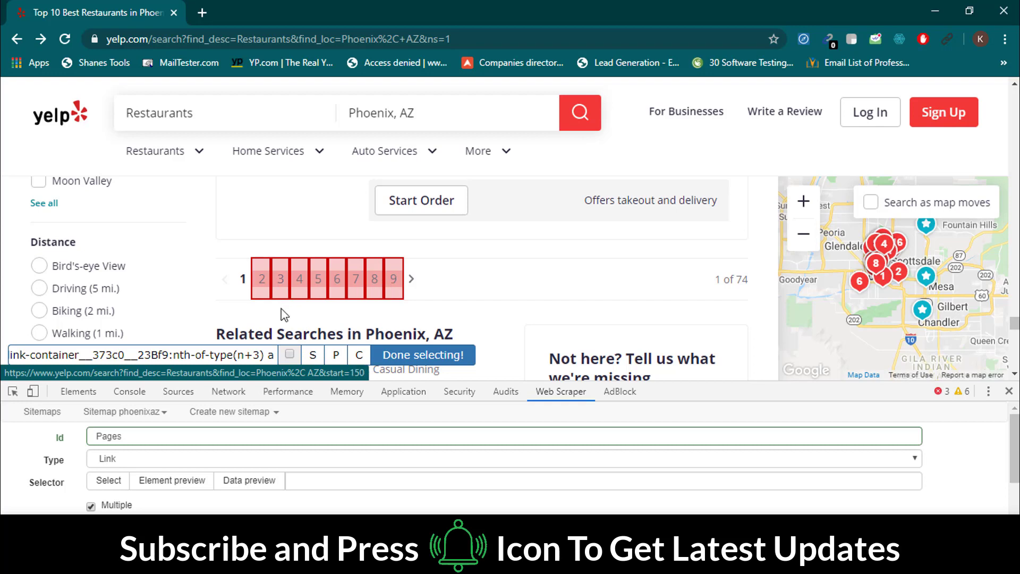
{"action": "left_click", "coordinate": [289, 354]}
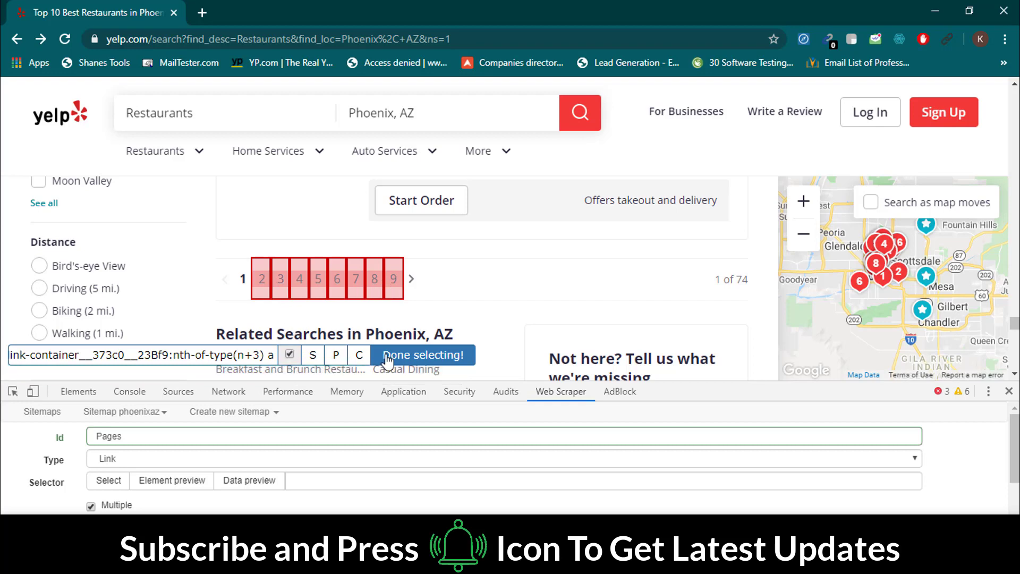
{"action": "left_click", "coordinate": [423, 355]}
{"action": "scroll", "coordinate": [53, 496], "scroll_direction": "down", "scroll_amount": 2}
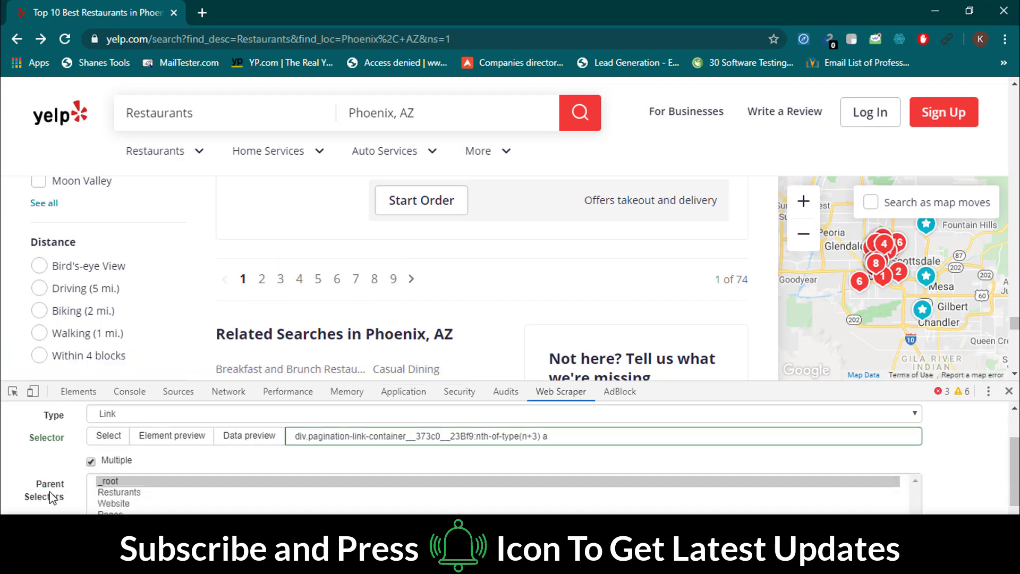
{"action": "scroll", "coordinate": [54, 495], "scroll_direction": "down", "scroll_amount": 1}
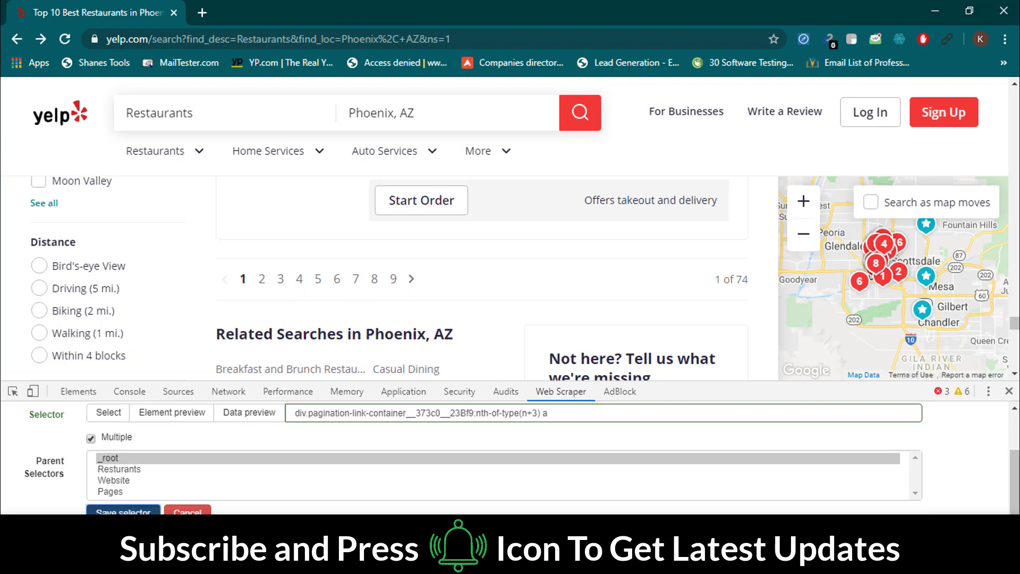
{"action": "left_click", "coordinate": [123, 510]}
{"action": "scroll", "coordinate": [510, 478], "scroll_direction": "up", "scroll_amount": 1}
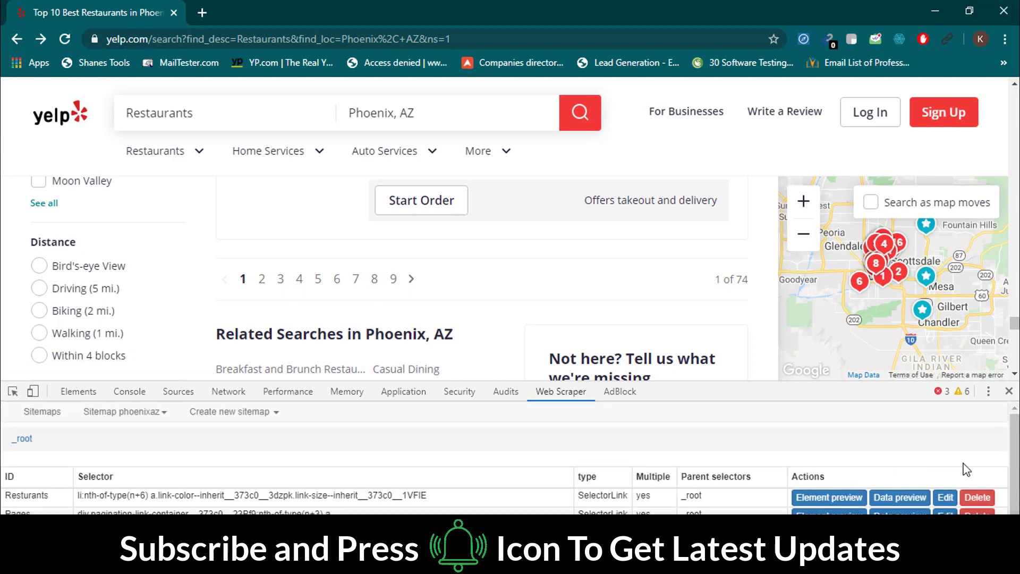
- Give the Resturants selector both _root and Pages as parent selectors
{"action": "left_click", "coordinate": [945, 498]}
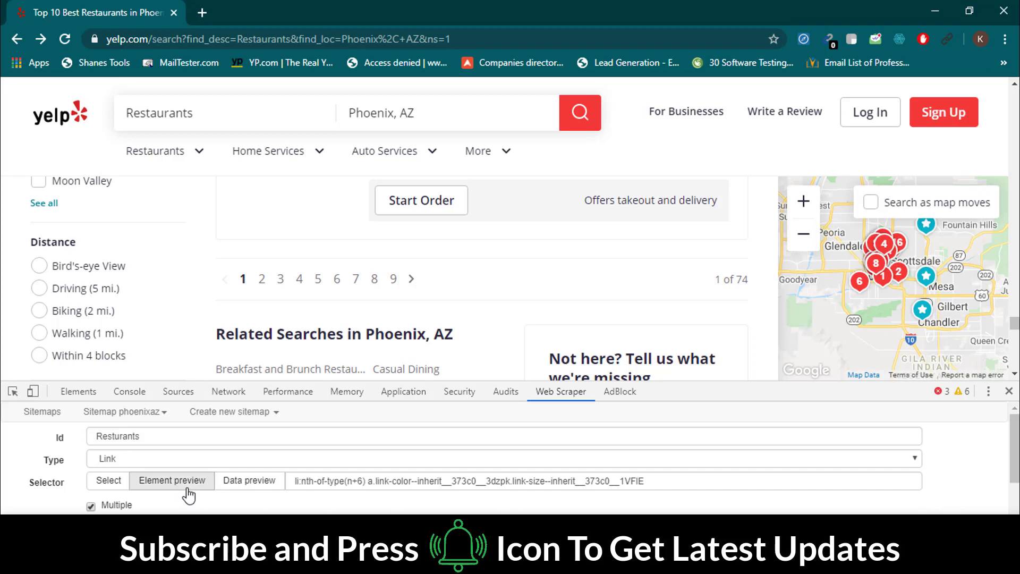
{"action": "scroll", "coordinate": [188, 492], "scroll_direction": "down", "scroll_amount": 2}
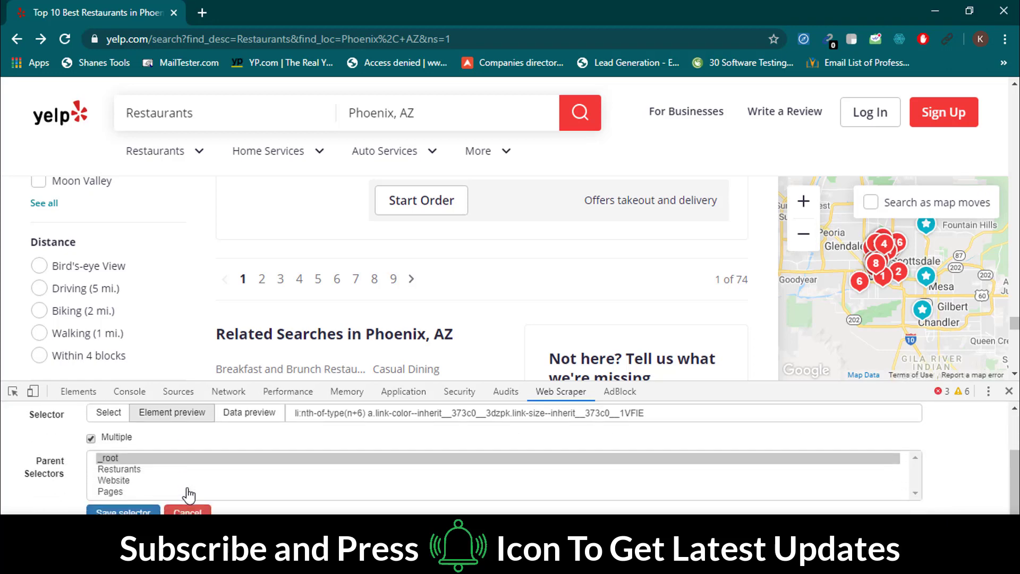
{"action": "left_click", "coordinate": [124, 459]}
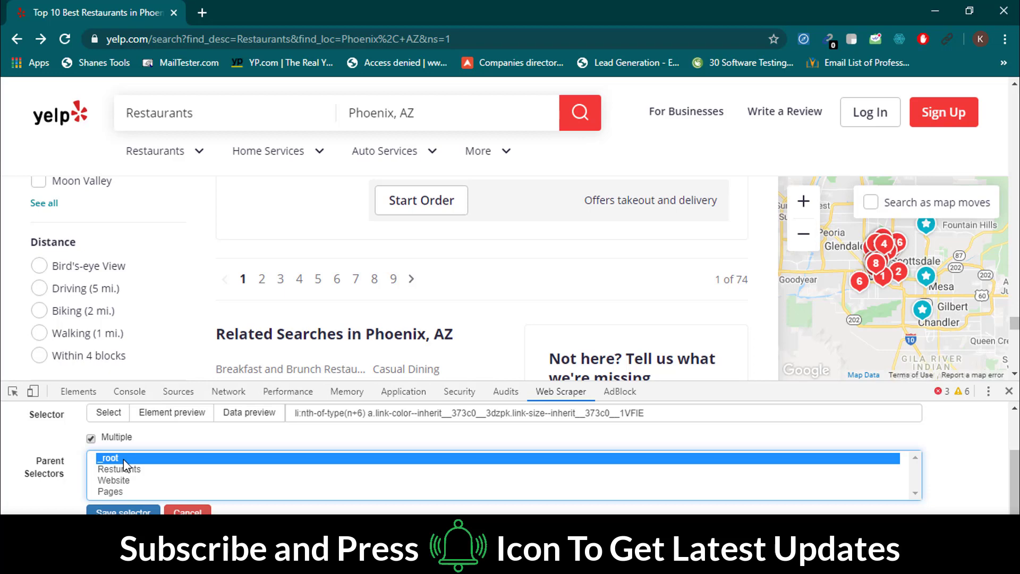
{"action": "left_click", "coordinate": [115, 491], "text": "ctrl"}
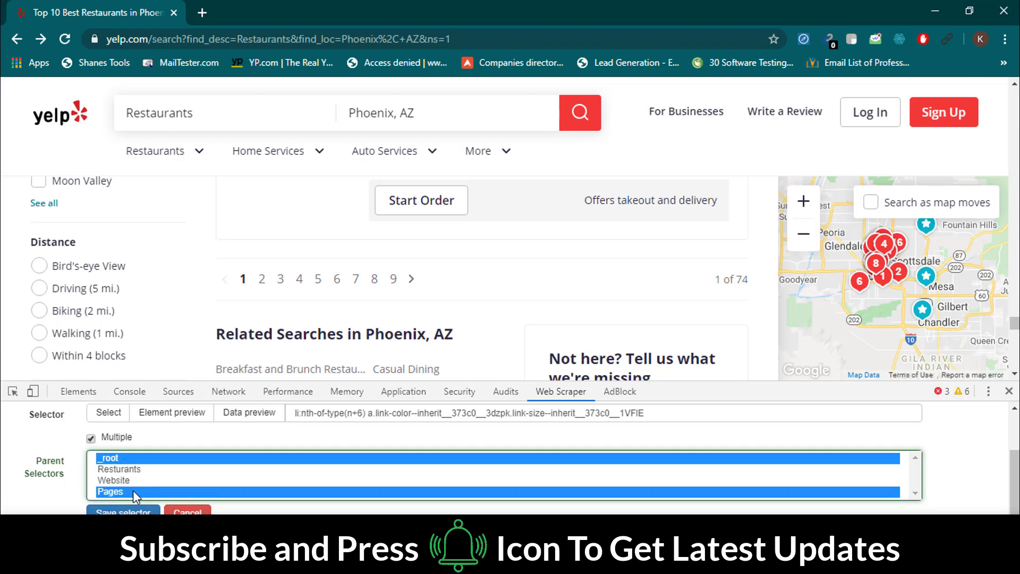
{"action": "left_click", "coordinate": [123, 512]}
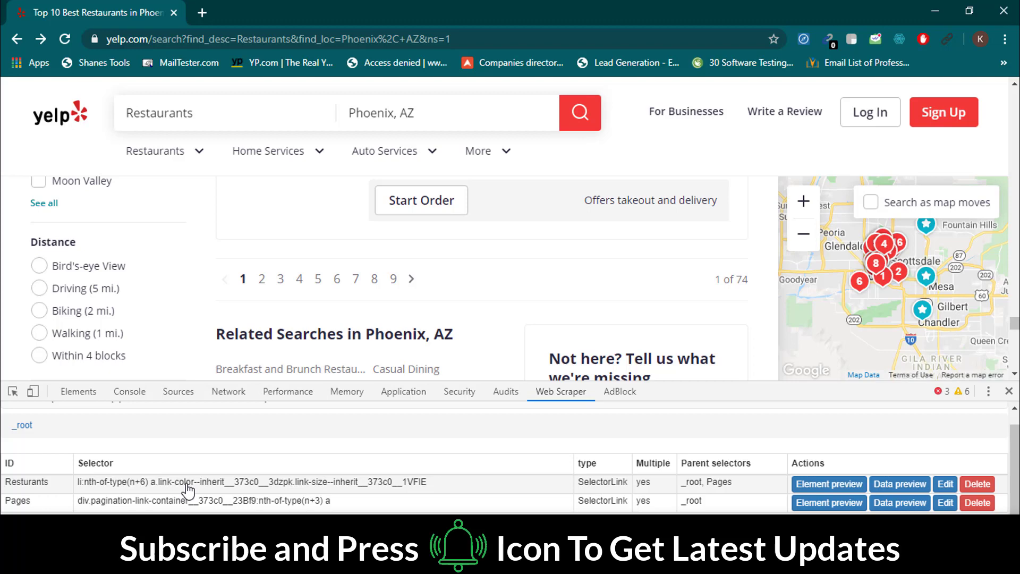
{"action": "scroll", "coordinate": [189, 489], "scroll_direction": "up", "scroll_amount": 1}
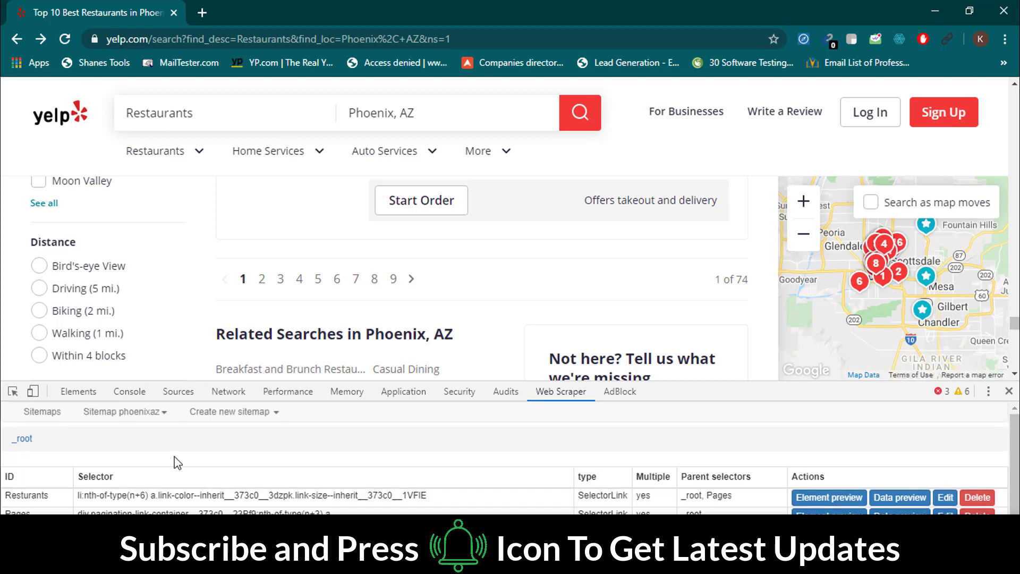
{"action": "left_click", "coordinate": [164, 415]}
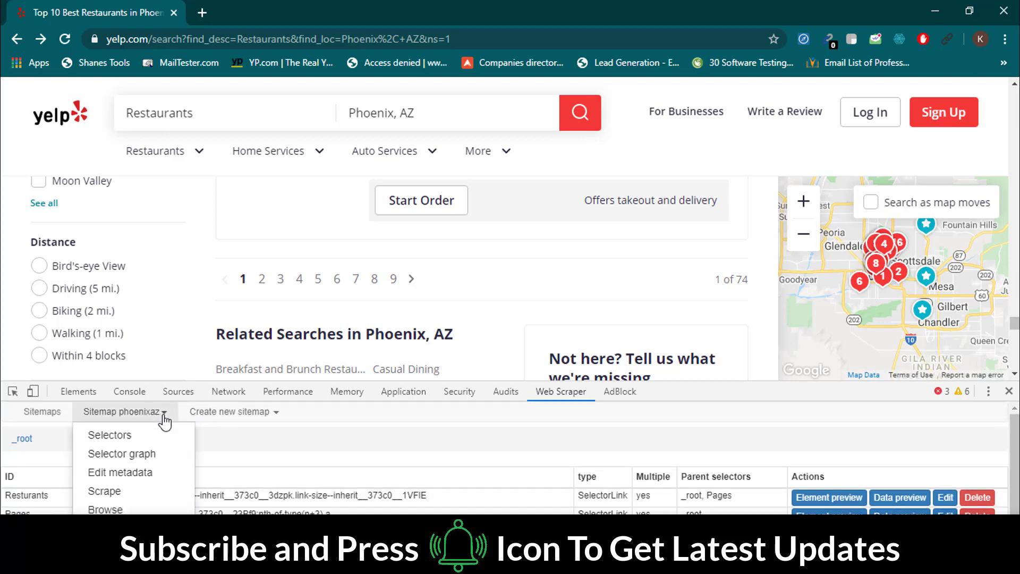
{"action": "left_click", "coordinate": [138, 454]}
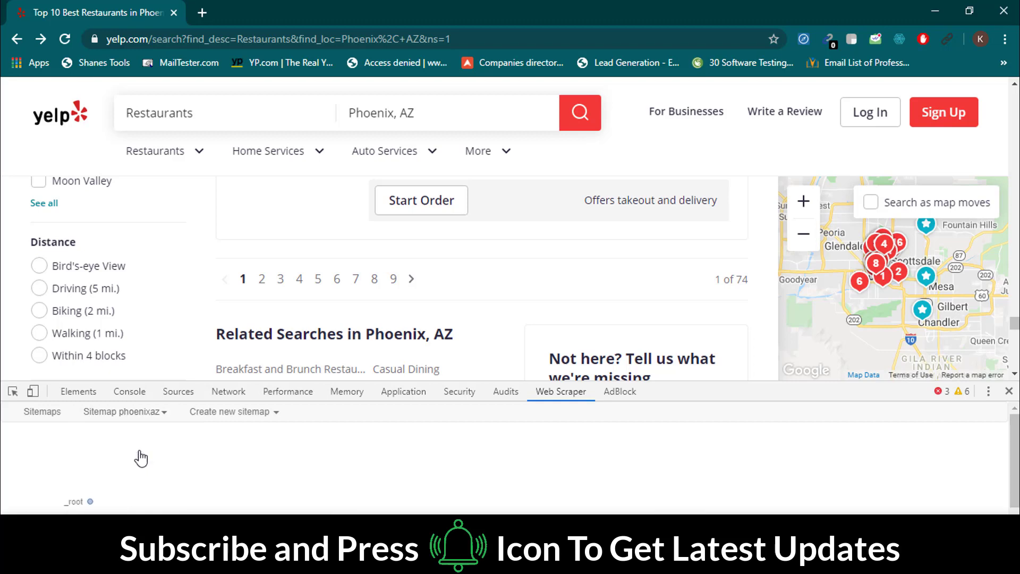
{"action": "left_click", "coordinate": [90, 502]}
{"action": "left_click", "coordinate": [166, 475]}
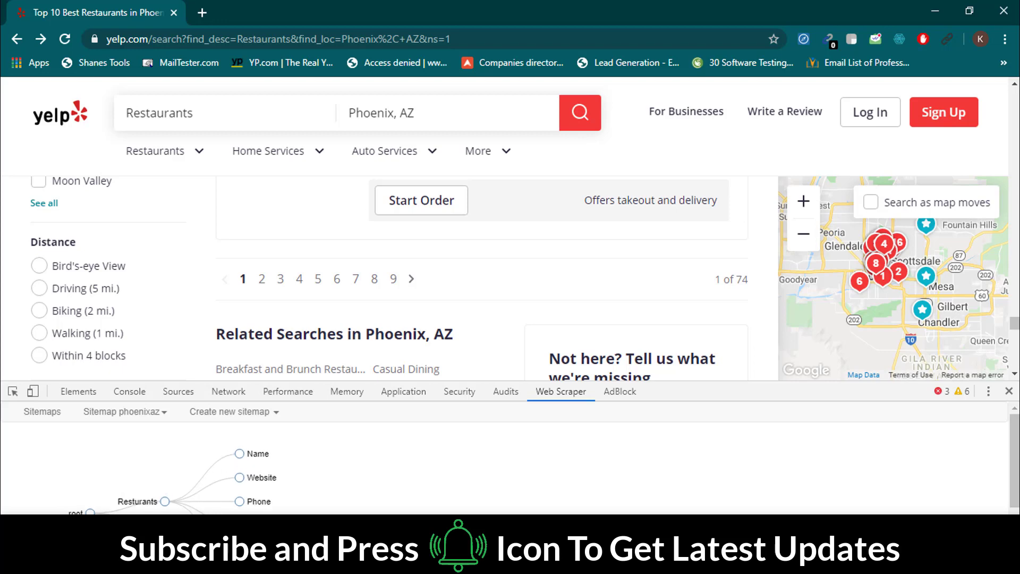
{"action": "scroll", "coordinate": [510, 462], "scroll_direction": "down", "scroll_amount": 1}
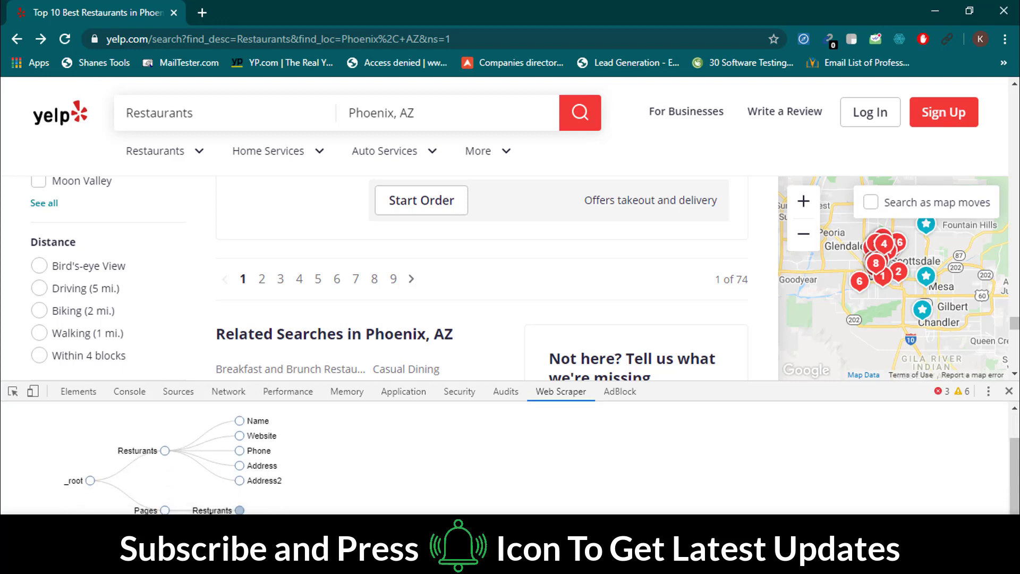
{"action": "left_click", "coordinate": [238, 510]}
{"action": "left_click", "coordinate": [119, 415]}
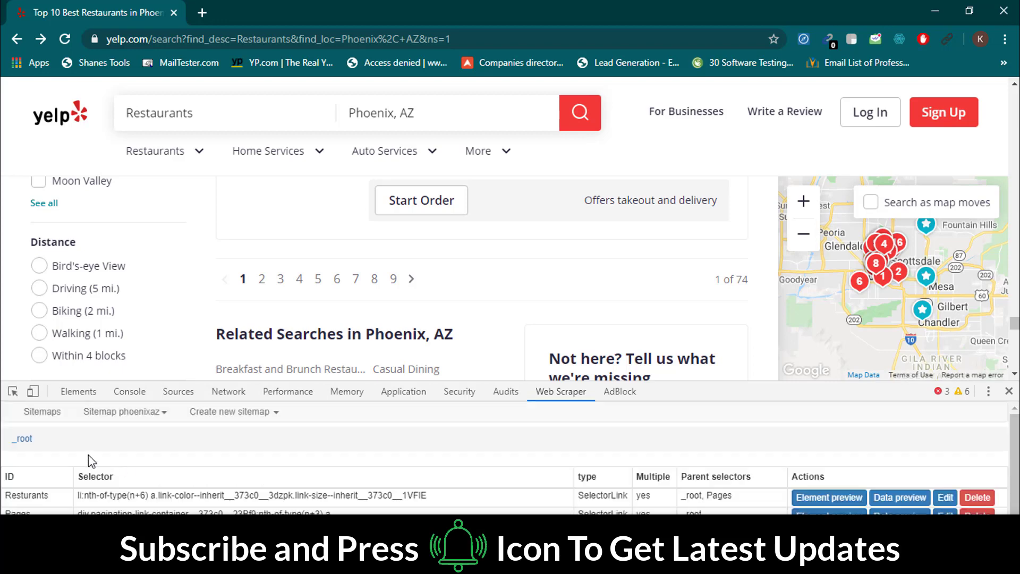
{"action": "left_click", "coordinate": [163, 411]}
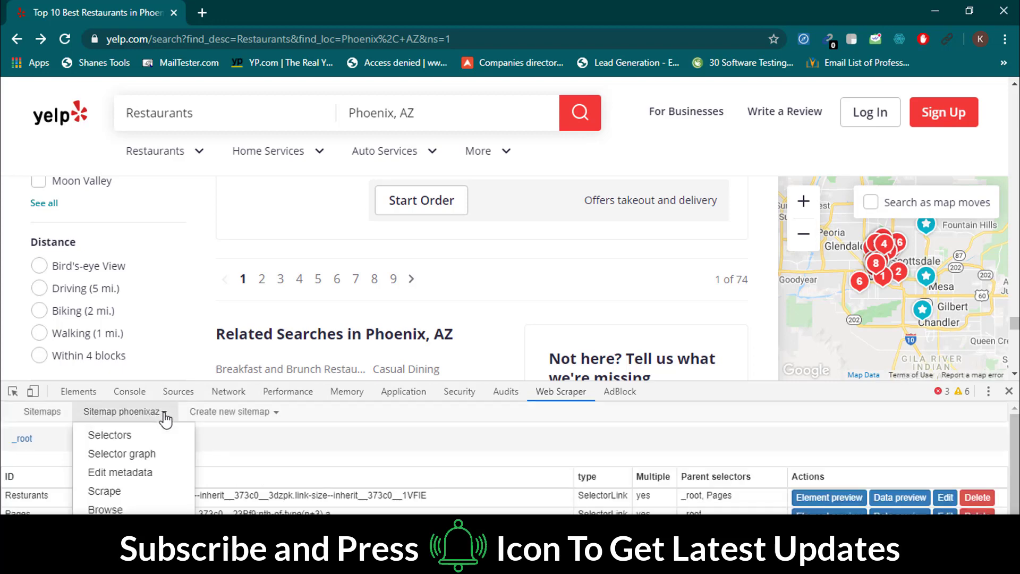
- Set the request interval and start the phoenixaz scrape through Yelp pages like Blanco Tacos + Tequila
{"action": "left_click", "coordinate": [104, 491]}
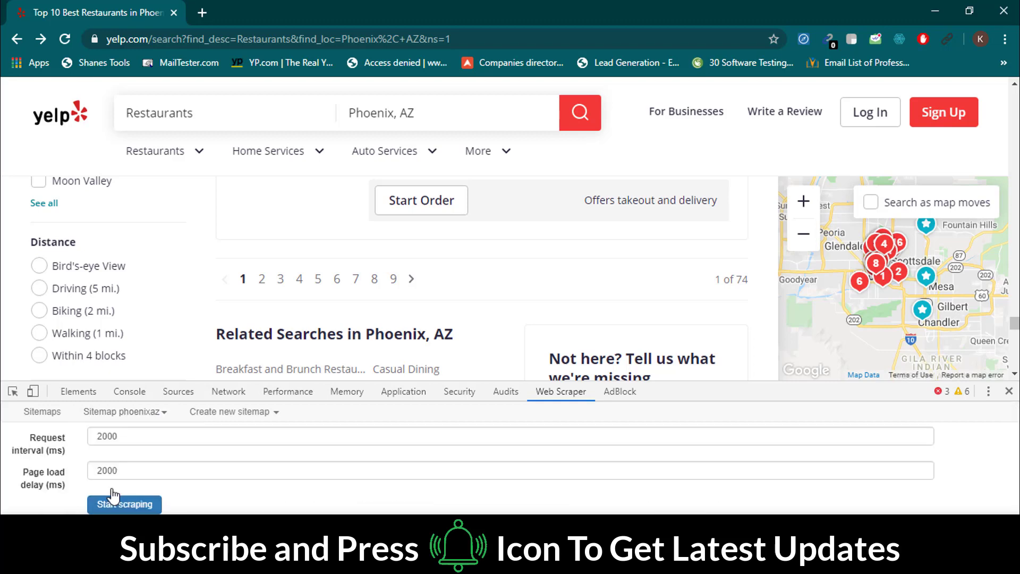
{"action": "left_click", "coordinate": [120, 436]}
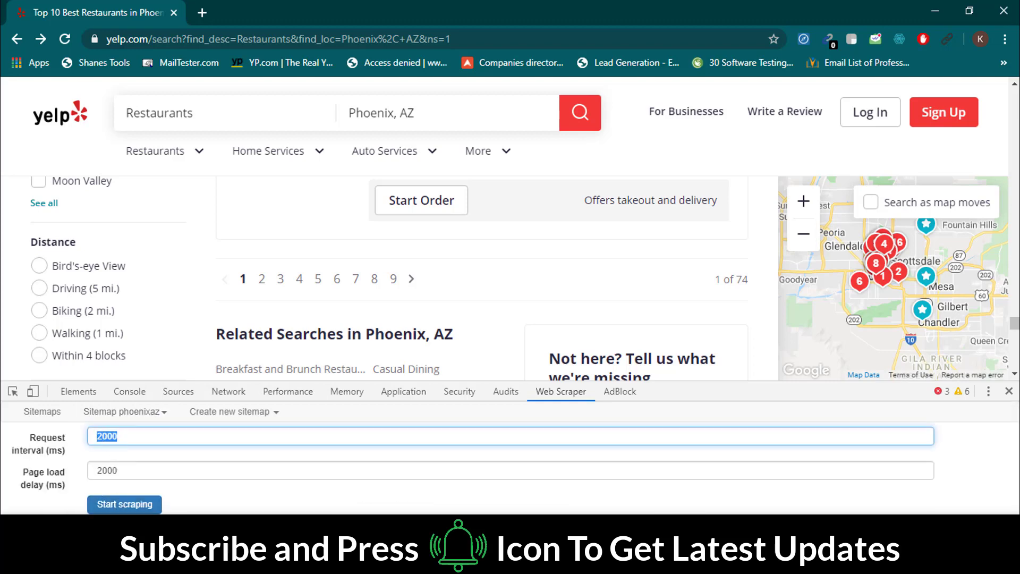
{"action": "left_click", "coordinate": [124, 504]}
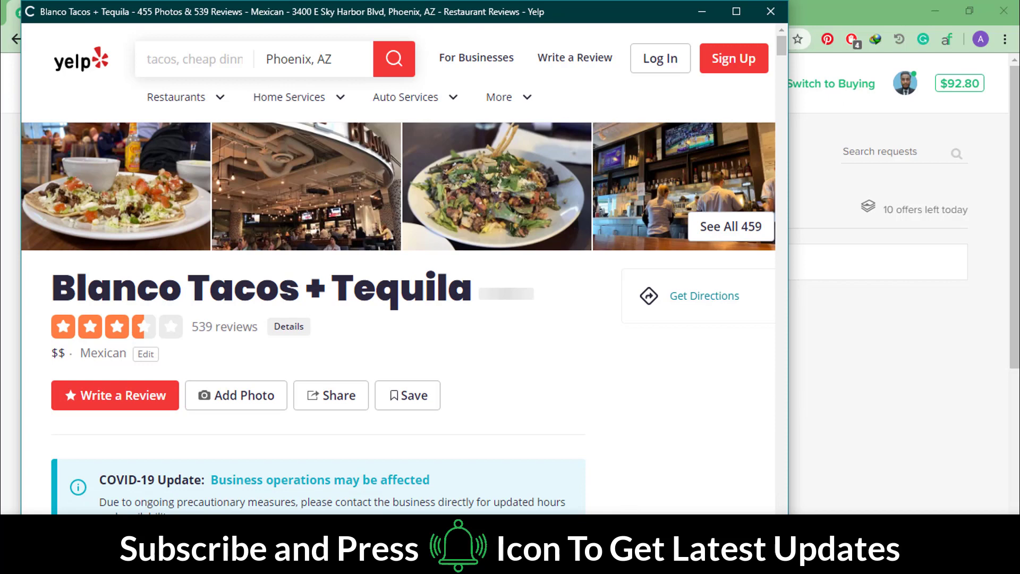
- Return to the main window and refresh the phoenixaz data, showing restaurants like Greekfest and Tomaso's
{"action": "left_click", "coordinate": [496, 479]}
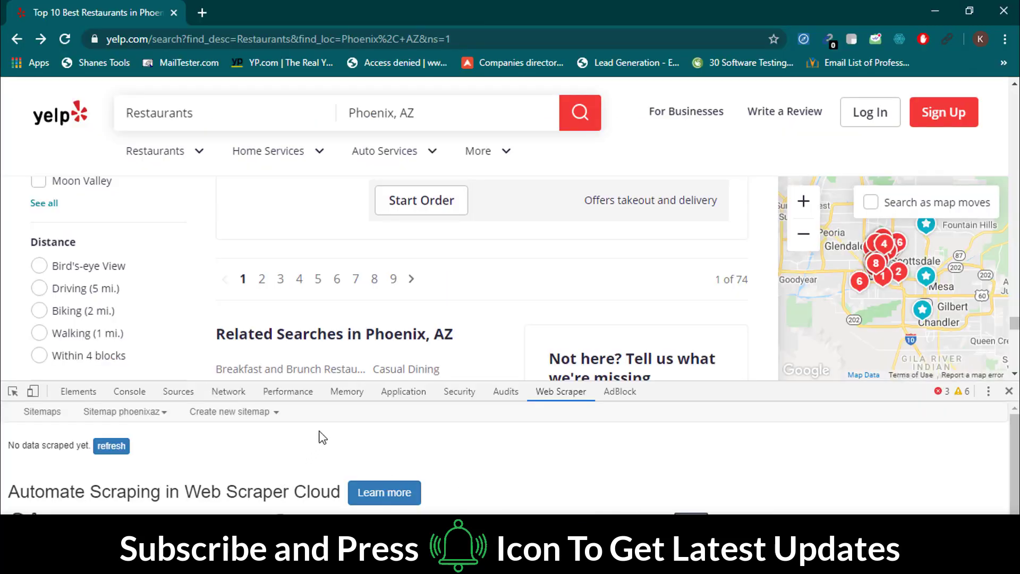
{"action": "left_click", "coordinate": [112, 446]}
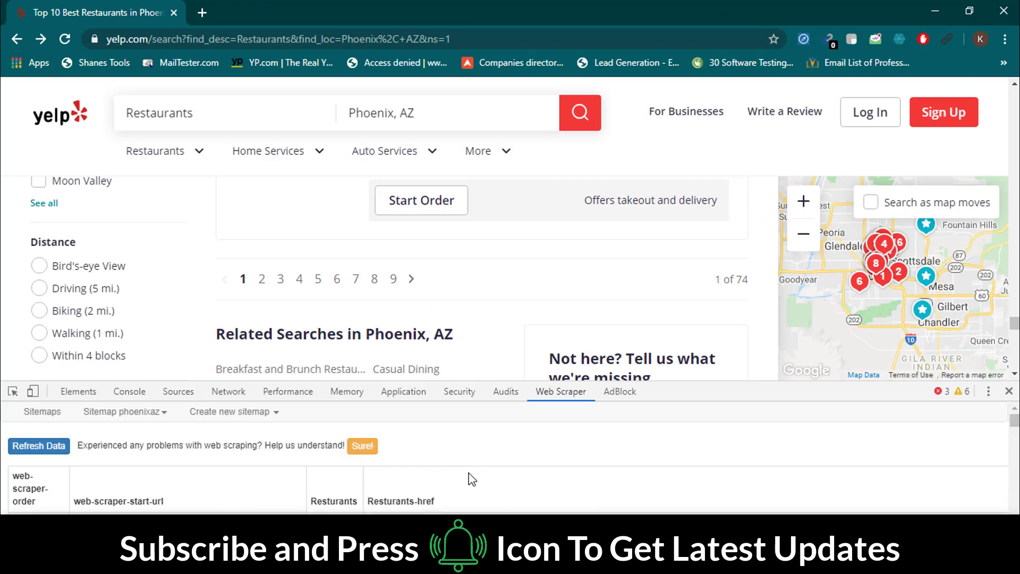
{"action": "scroll", "coordinate": [470, 478], "scroll_direction": "down", "scroll_amount": 5}
{"action": "scroll", "coordinate": [470, 478], "scroll_direction": "down", "scroll_amount": 5}
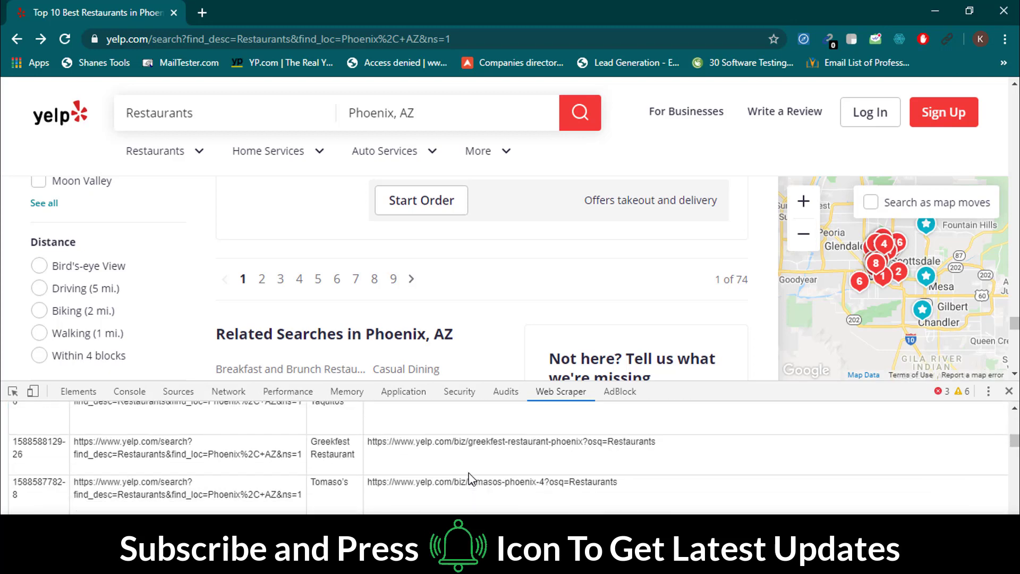
{"action": "scroll", "coordinate": [470, 479], "scroll_direction": "down", "scroll_amount": 3}
{"action": "scroll", "coordinate": [471, 477], "scroll_direction": "down", "scroll_amount": 3}
{"action": "scroll", "coordinate": [470, 478], "scroll_direction": "down", "scroll_amount": 3}
{"action": "scroll", "coordinate": [470, 478], "scroll_direction": "down", "scroll_amount": 3}
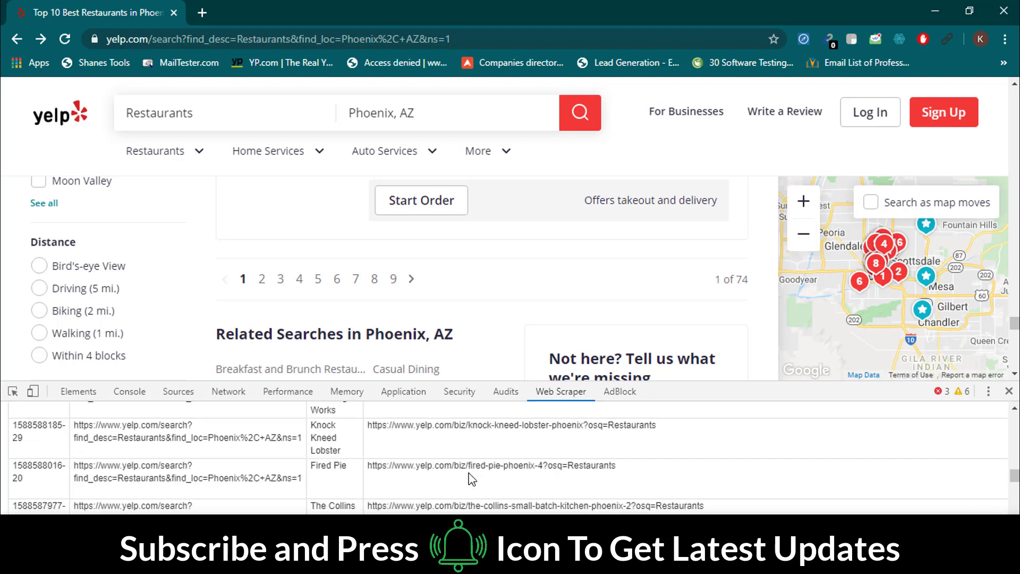
{"action": "scroll", "coordinate": [470, 478], "scroll_direction": "down", "scroll_amount": 3}
{"action": "scroll", "coordinate": [470, 478], "scroll_direction": "down", "scroll_amount": 3}
{"action": "scroll", "coordinate": [471, 478], "scroll_direction": "down", "scroll_amount": 3}
{"action": "scroll", "coordinate": [470, 478], "scroll_direction": "down", "scroll_amount": 3}
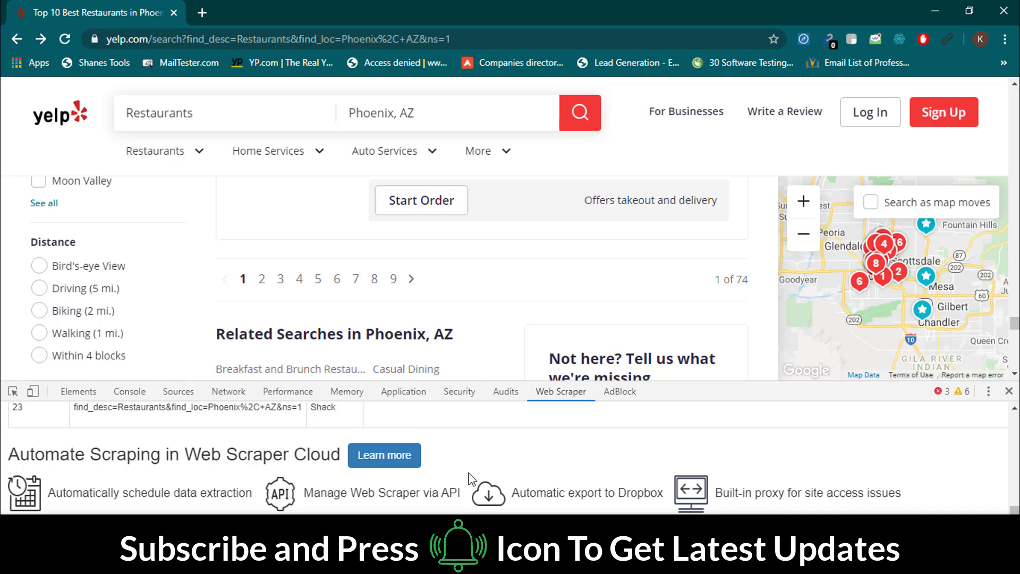
{"action": "scroll", "coordinate": [470, 478], "scroll_direction": "up", "scroll_amount": 3}
{"action": "scroll", "coordinate": [470, 479], "scroll_direction": "up", "scroll_amount": 3}
{"action": "scroll", "coordinate": [470, 478], "scroll_direction": "up", "scroll_amount": 3}
{"action": "scroll", "coordinate": [470, 478], "scroll_direction": "up", "scroll_amount": 3}
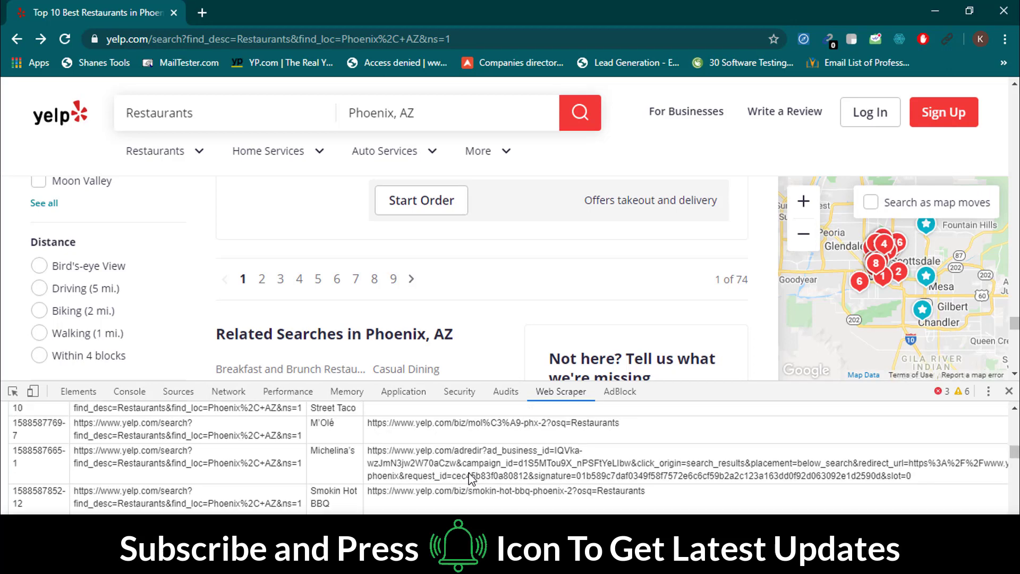
{"action": "scroll", "coordinate": [470, 478], "scroll_direction": "up", "scroll_amount": 3}
{"action": "scroll", "coordinate": [471, 478], "scroll_direction": "up", "scroll_amount": 3}
- Export the phoenixaz data as CSV, download it, and bring up the downloaded file's options
{"action": "left_click", "coordinate": [125, 411]}
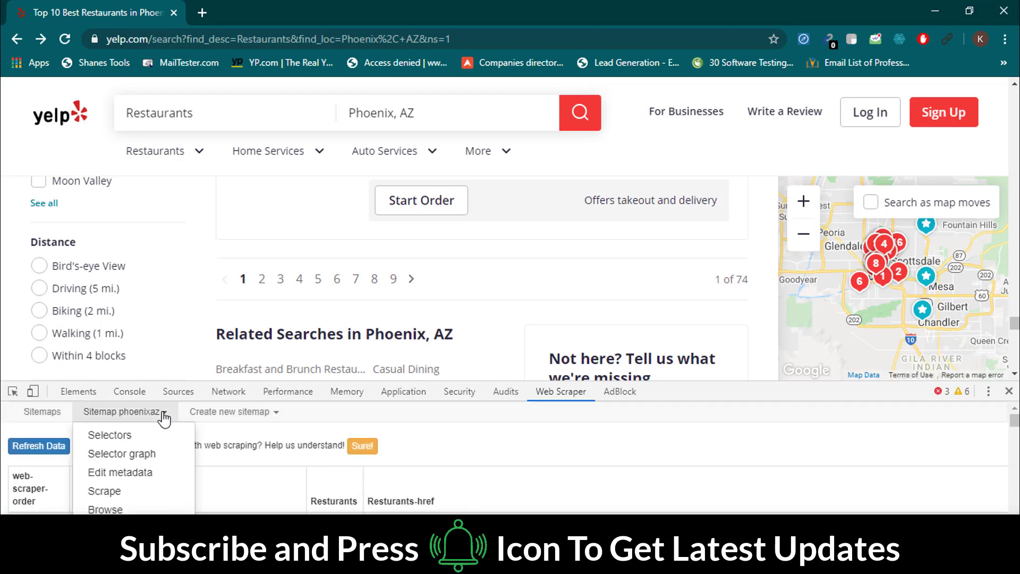
{"action": "scroll", "coordinate": [119, 504], "scroll_direction": "down", "scroll_amount": 2}
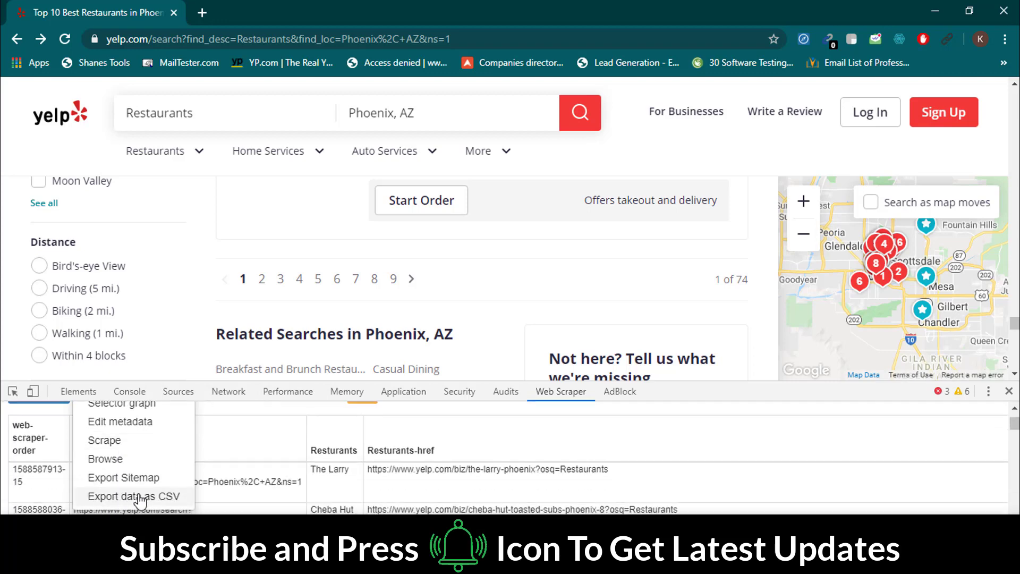
{"action": "left_click", "coordinate": [141, 497]}
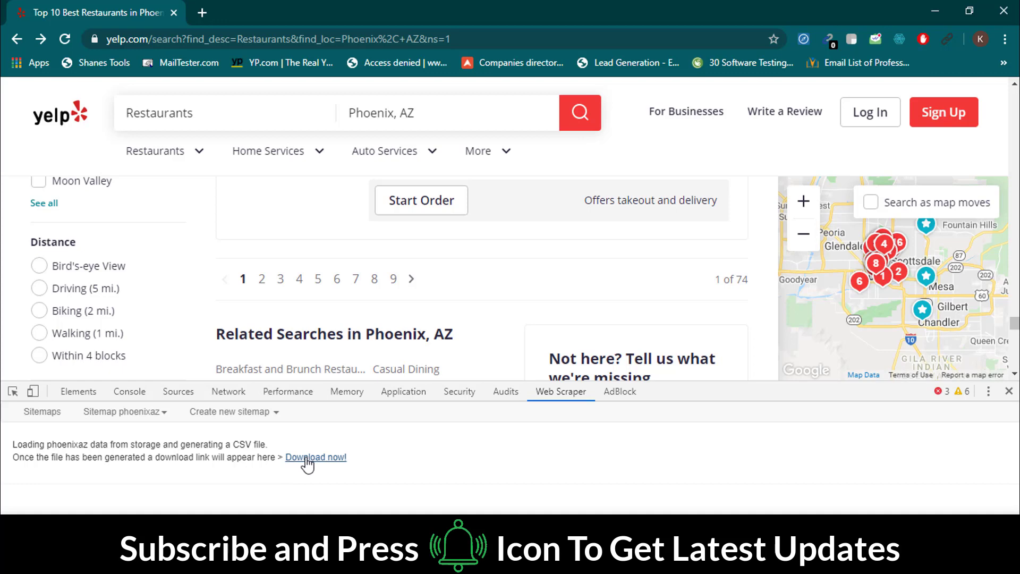
{"action": "left_click", "coordinate": [315, 456]}
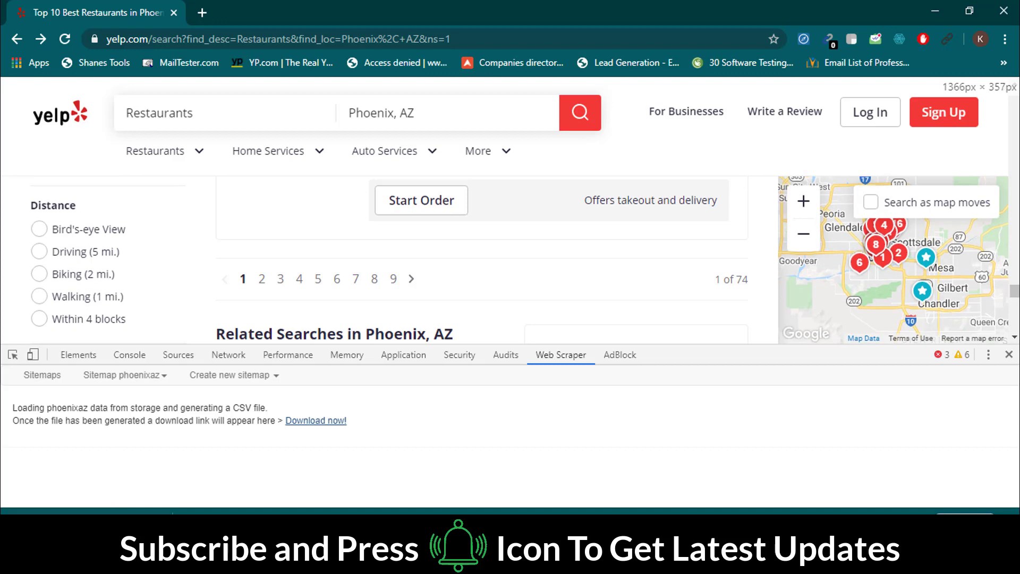
{"action": "left_click", "coordinate": [184, 510]}
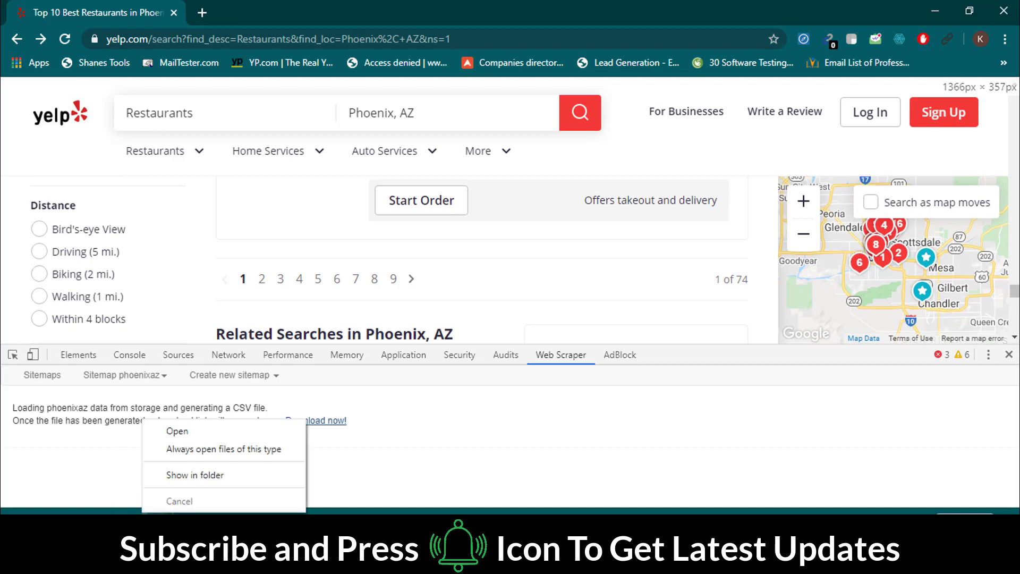
- Open the CSV in Excel, delete the web-scraper-order and start-url columns, and AutoFit column A
{"action": "left_click", "coordinate": [184, 431]}
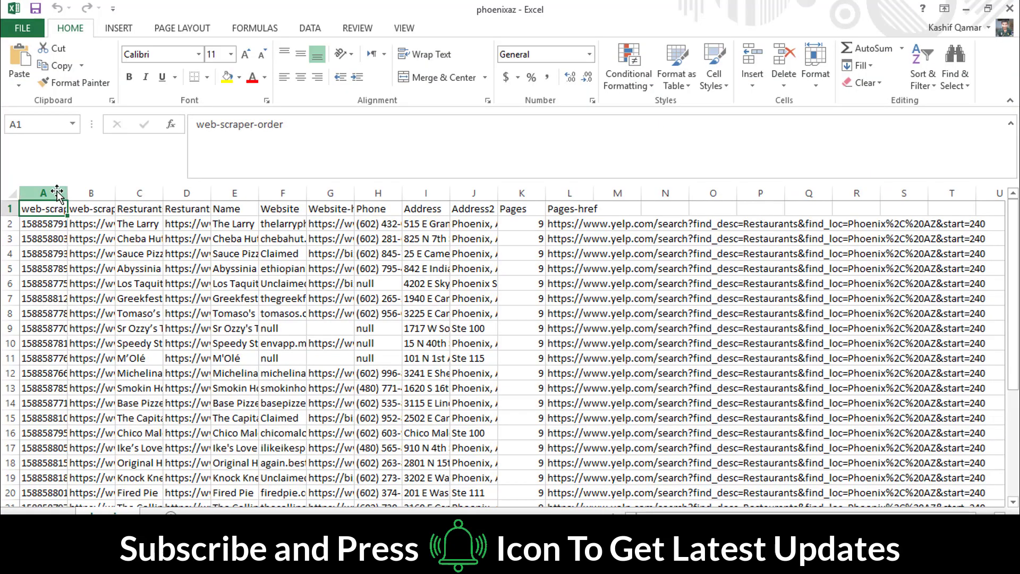
{"action": "left_click", "coordinate": [43, 195]}
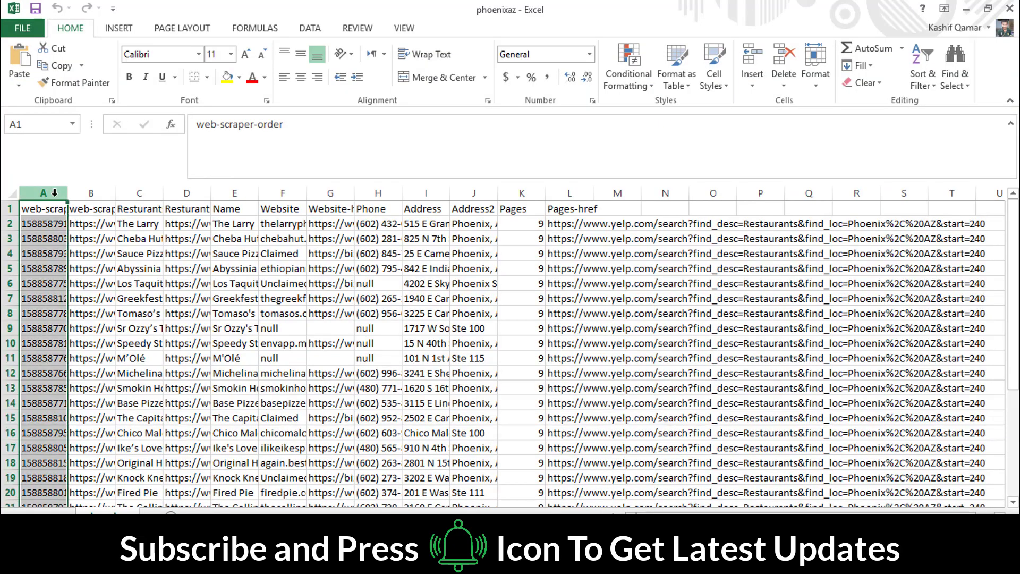
{"action": "right_click", "coordinate": [43, 194]}
{"action": "left_click", "coordinate": [92, 320]}
{"action": "right_click", "coordinate": [43, 195]}
{"action": "left_click", "coordinate": [92, 319]}
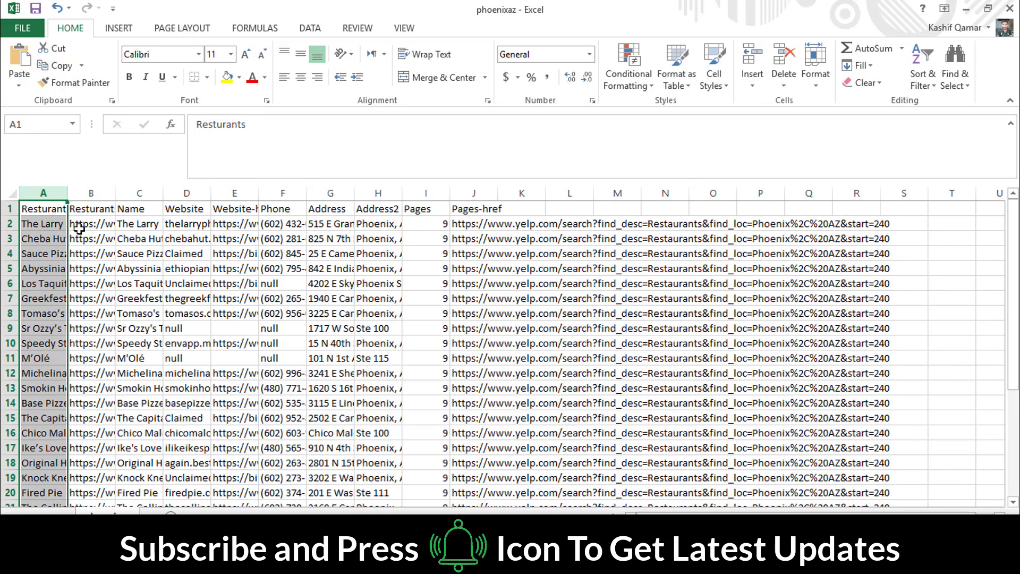
{"action": "double_click", "coordinate": [67, 193]}
- Delete the Resturants-href and duplicate Resturants columns, AutoFitting column B along the way
{"action": "left_click", "coordinate": [49, 223]}
{"action": "double_click", "coordinate": [297, 192]}
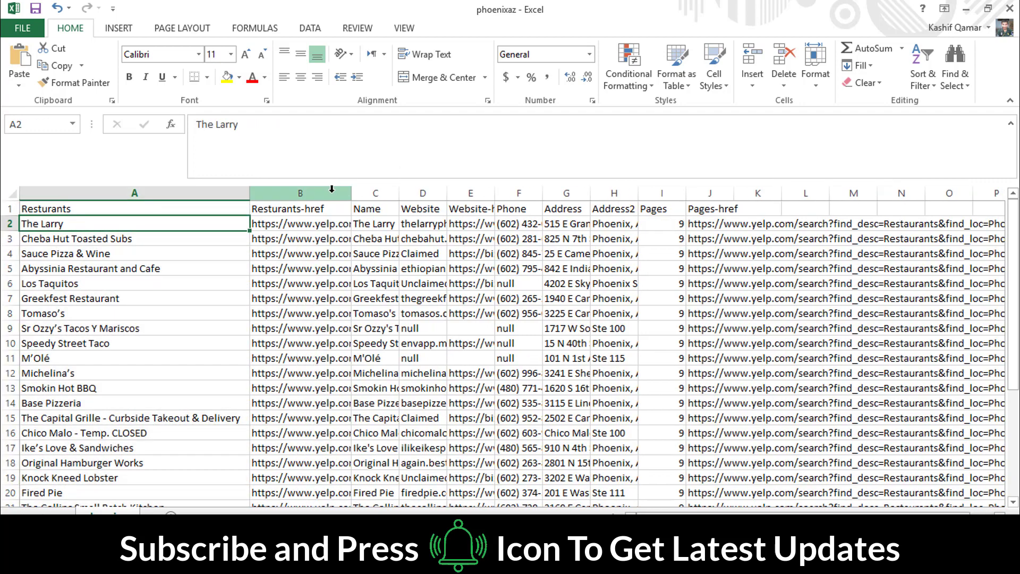
{"action": "right_click", "coordinate": [300, 194]}
{"action": "left_click", "coordinate": [369, 316]}
{"action": "double_click", "coordinate": [351, 193]}
{"action": "left_click", "coordinate": [365, 192]}
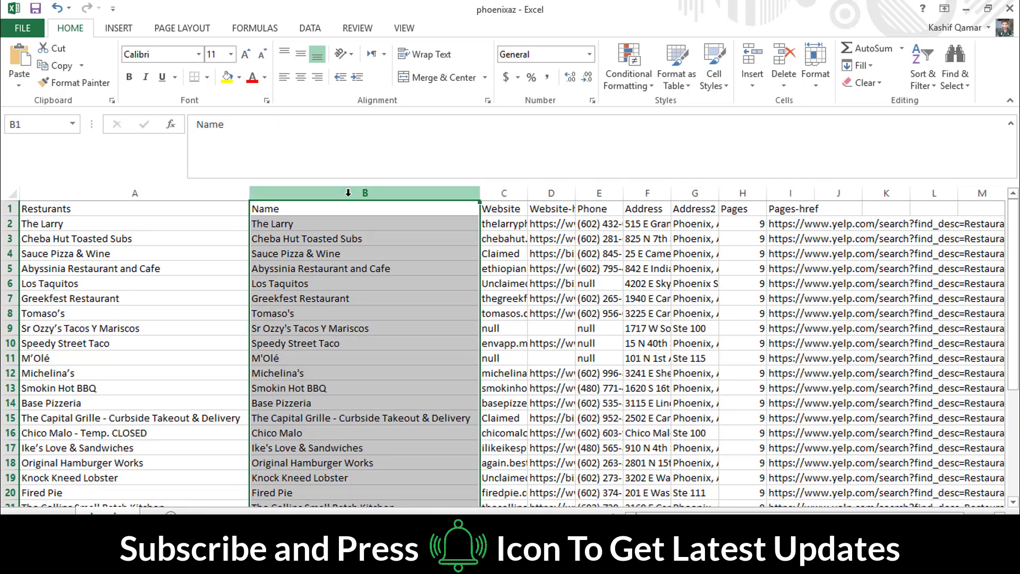
{"action": "right_click", "coordinate": [184, 192]}
{"action": "left_click", "coordinate": [223, 316]}
- AutoFit the Website column and delete the Website-href column
{"action": "double_click", "coordinate": [294, 193]}
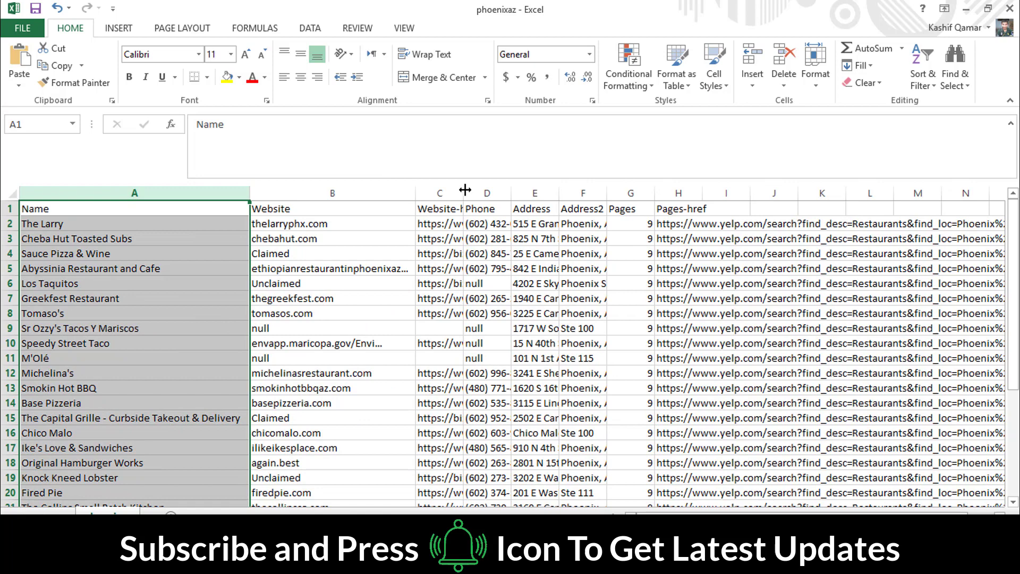
{"action": "double_click", "coordinate": [463, 193]}
{"action": "left_click", "coordinate": [463, 193]}
{"action": "right_click", "coordinate": [494, 200]}
{"action": "left_click", "coordinate": [542, 316]}
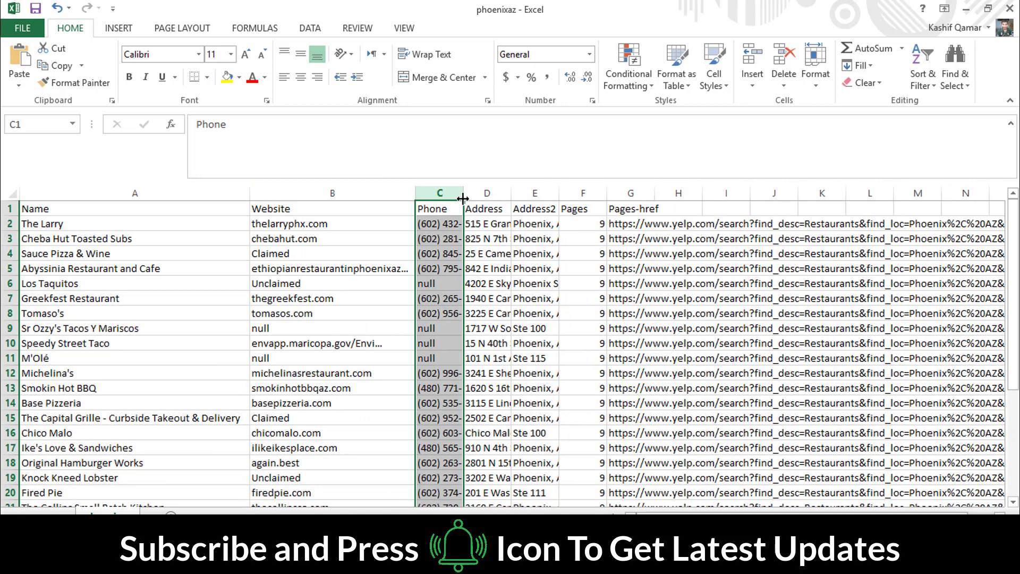
- AutoFit the Phone, Address and Address2 columns to their contents
{"action": "double_click", "coordinate": [456, 193]}
{"action": "left_click", "coordinate": [447, 282]}
{"action": "scroll", "coordinate": [438, 334], "scroll_direction": "down", "scroll_amount": 2}
{"action": "scroll", "coordinate": [439, 335], "scroll_direction": "up", "scroll_amount": 2}
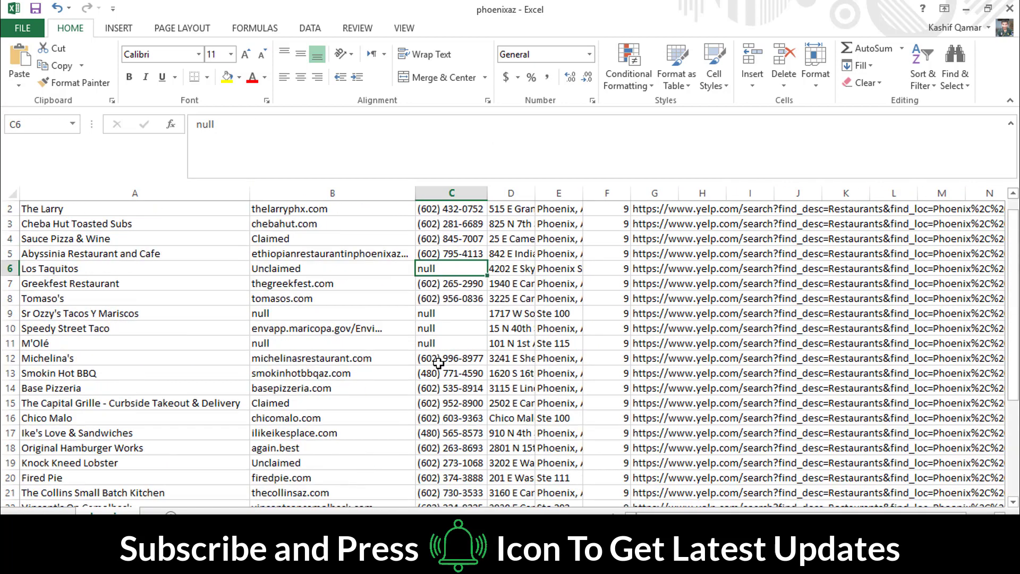
{"action": "double_click", "coordinate": [534, 194]}
{"action": "double_click", "coordinate": [705, 194]}
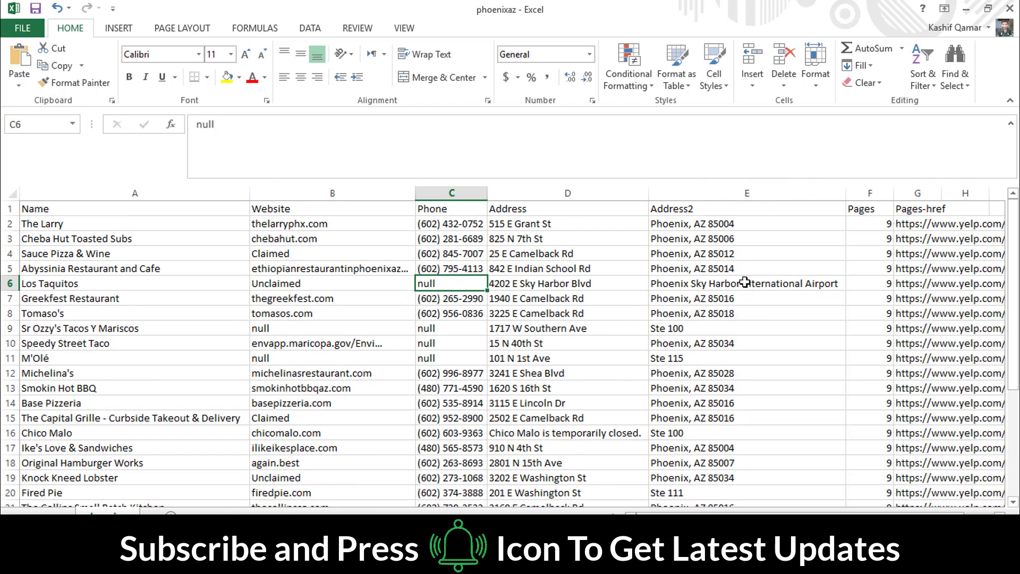
{"action": "left_click", "coordinate": [869, 192]}
- Select row 1 and apply Bold to the Name, Website, Phone and Address headings
{"action": "left_click", "coordinate": [10, 208]}
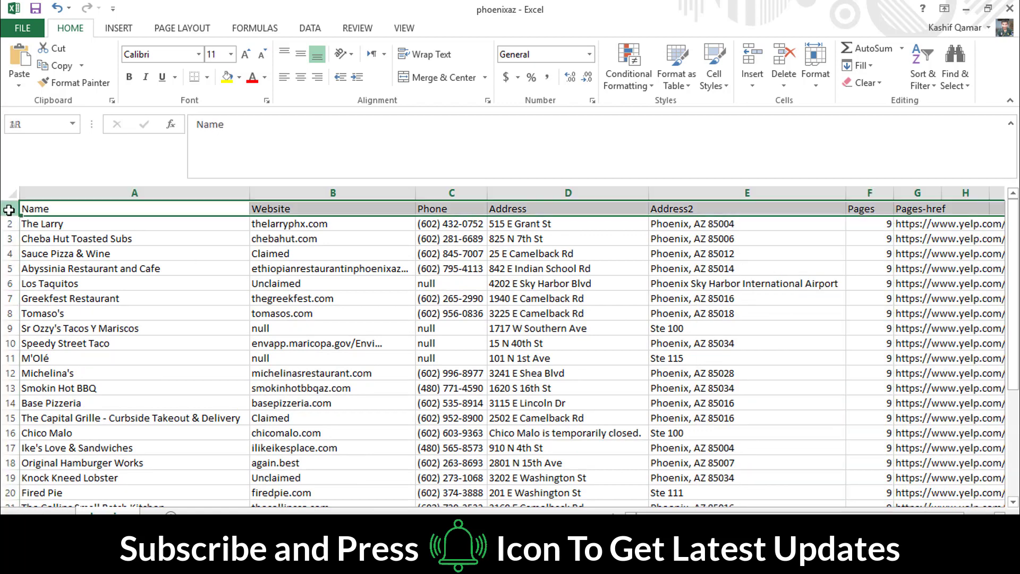
{"action": "left_click", "coordinate": [129, 76]}
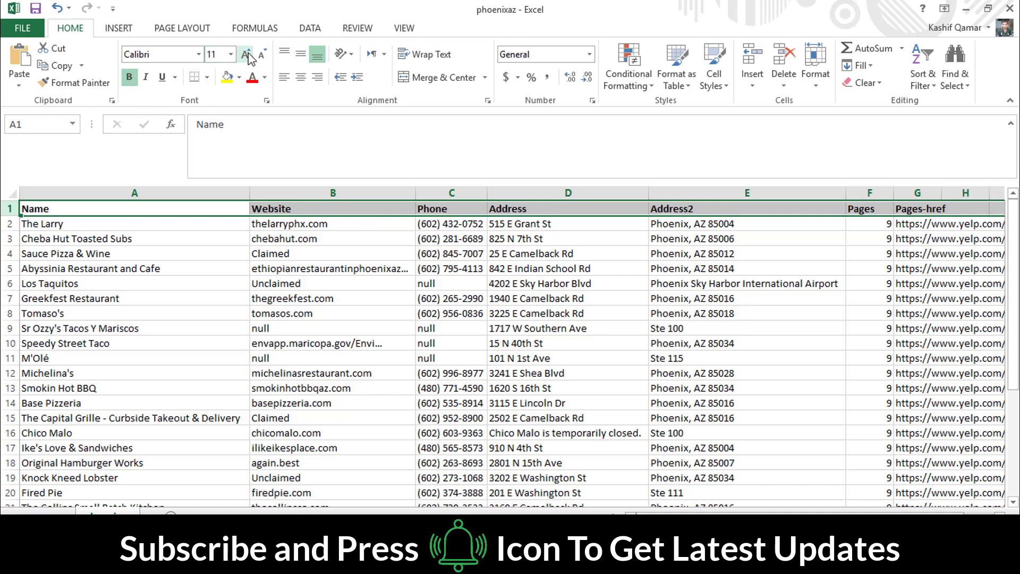
{"action": "left_click", "coordinate": [67, 229]}
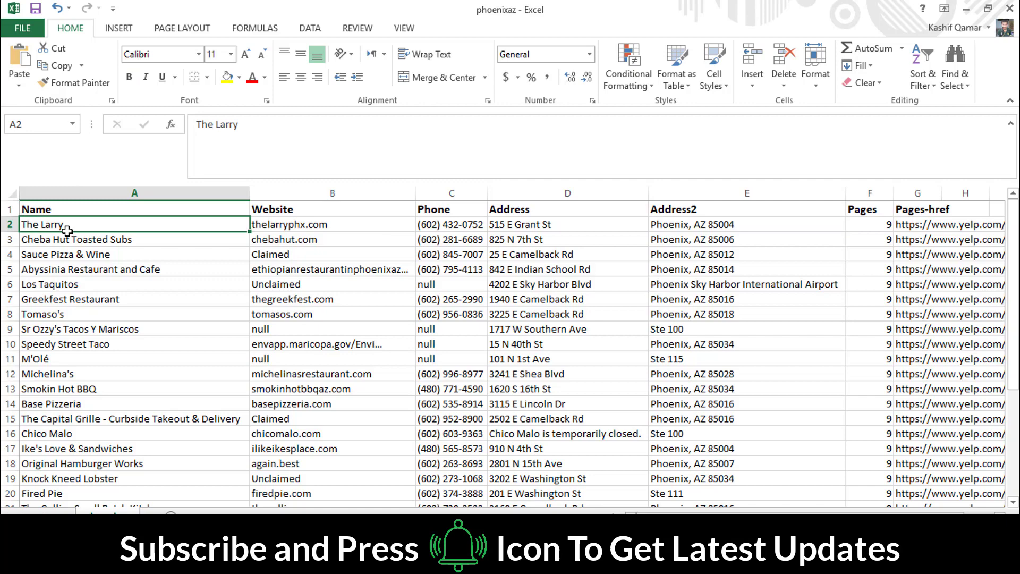
{"action": "scroll", "coordinate": [85, 300], "scroll_direction": "down", "scroll_amount": 1}
{"action": "scroll", "coordinate": [85, 300], "scroll_direction": "down", "scroll_amount": 1}
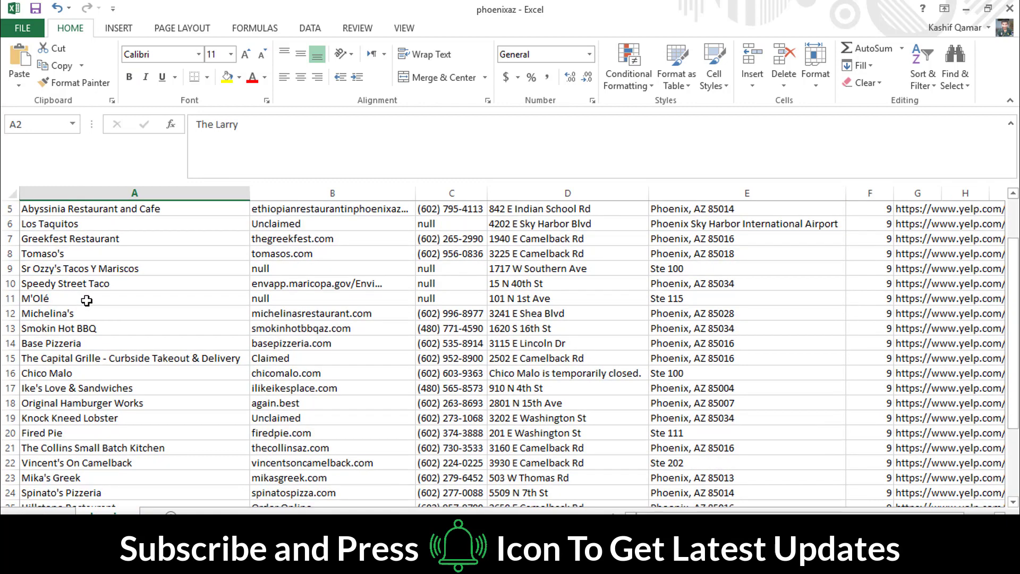
{"action": "scroll", "coordinate": [85, 300], "scroll_direction": "down", "scroll_amount": 2}
{"action": "scroll", "coordinate": [86, 300], "scroll_direction": "down", "scroll_amount": 3}
{"action": "scroll", "coordinate": [85, 300], "scroll_direction": "down", "scroll_amount": 1}
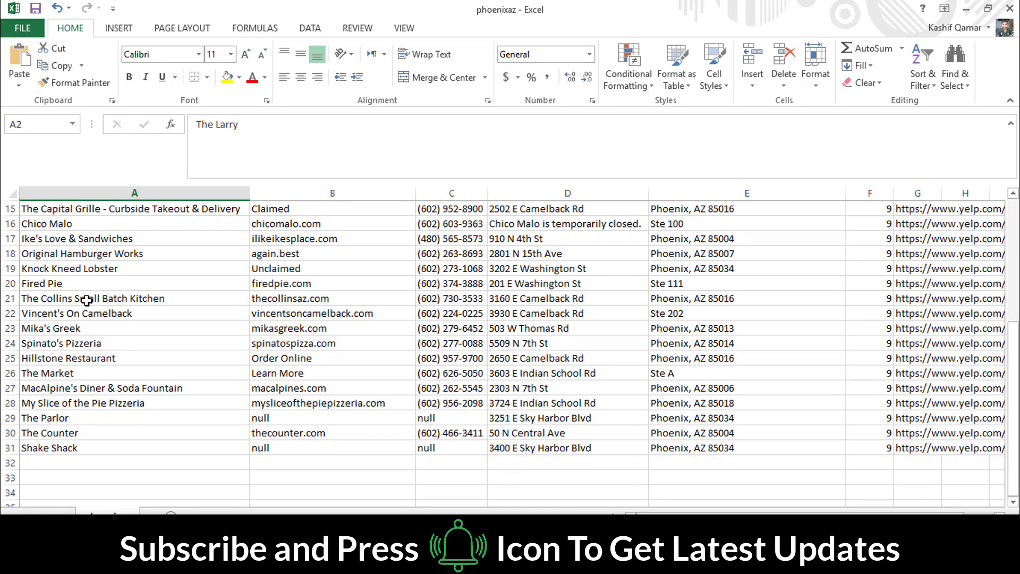
{"action": "scroll", "coordinate": [85, 300], "scroll_direction": "up", "scroll_amount": 3}
{"action": "scroll", "coordinate": [86, 301], "scroll_direction": "up", "scroll_amount": 3}
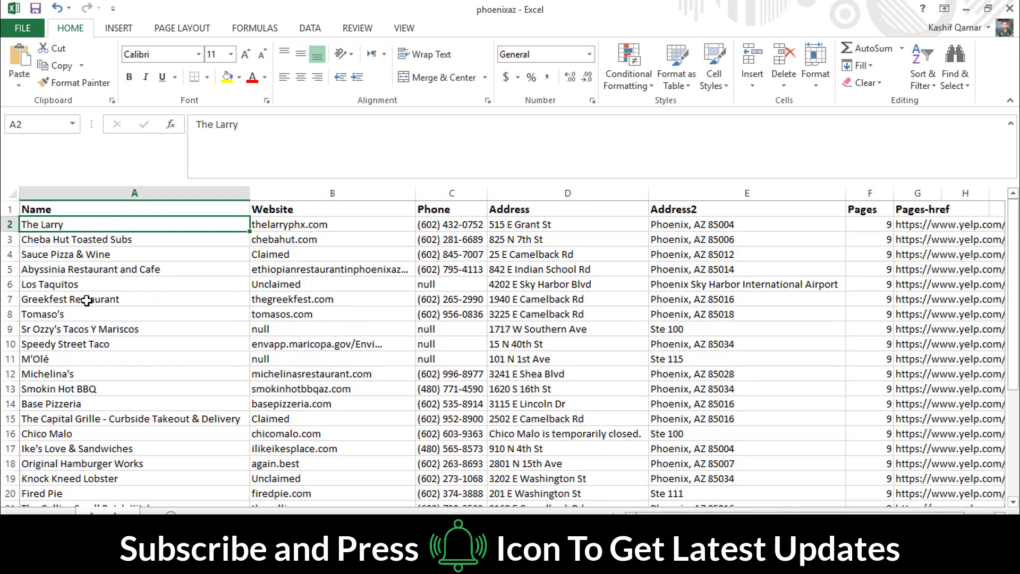